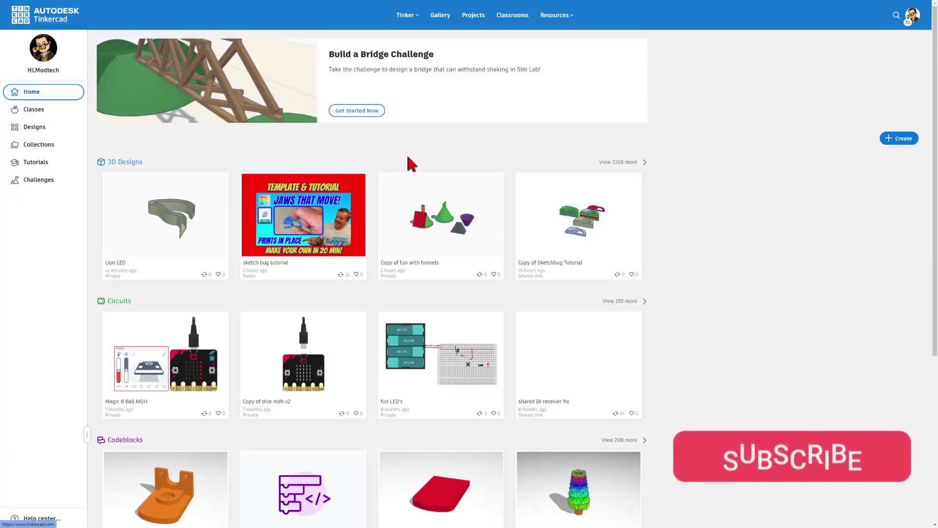
Step: Open the Tinkercad Community gallery from the top navigation bar
{"action": "left_click", "coordinate": [440, 15]}
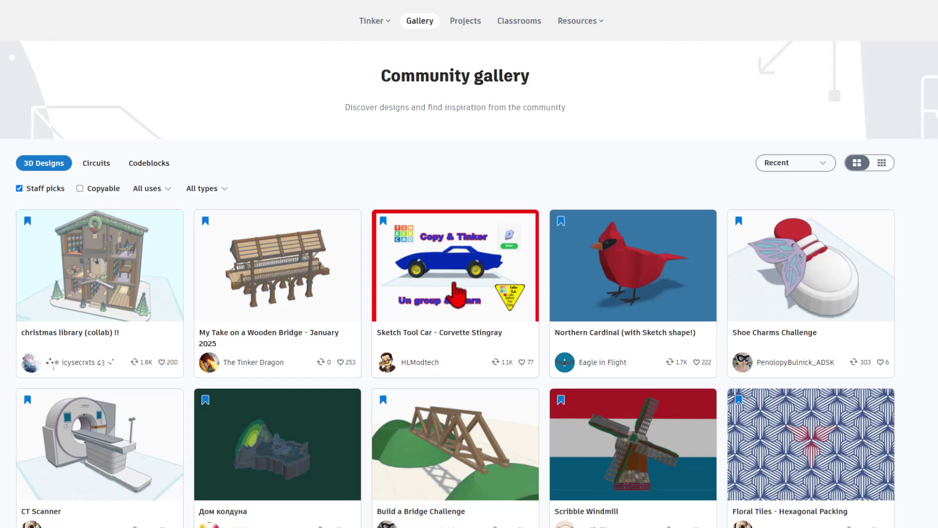
Step: React WOW! to the Sketch Tool Car - Corvette Stingray design and make an editable copy
{"action": "left_click", "coordinate": [454, 286]}
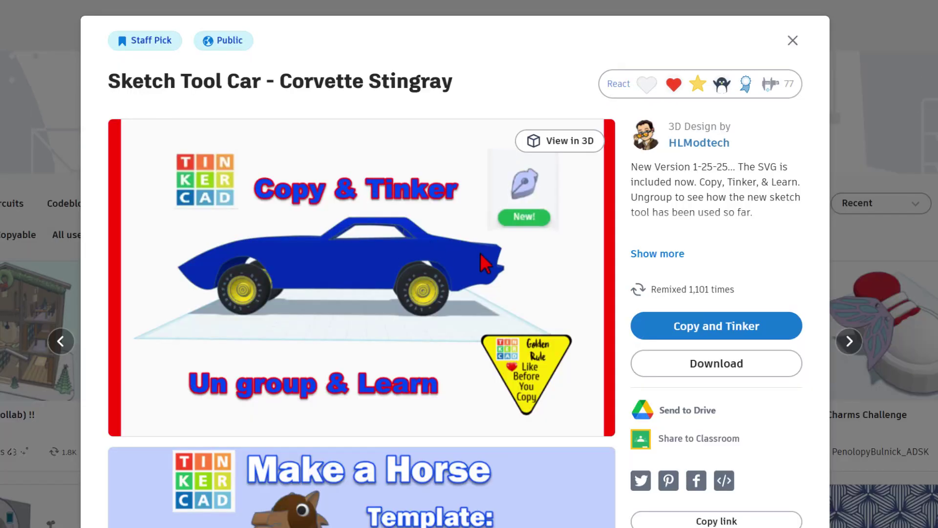
{"action": "left_click", "coordinate": [715, 82]}
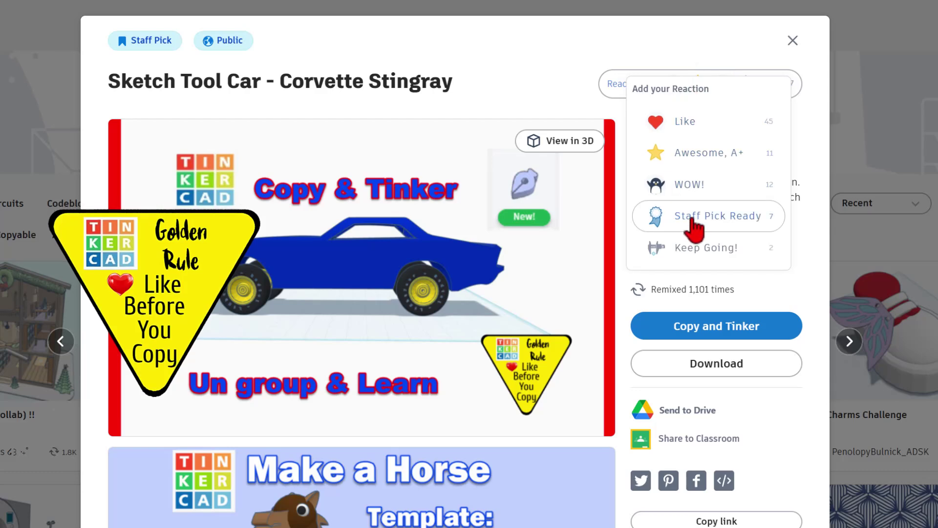
{"action": "left_click", "coordinate": [689, 188]}
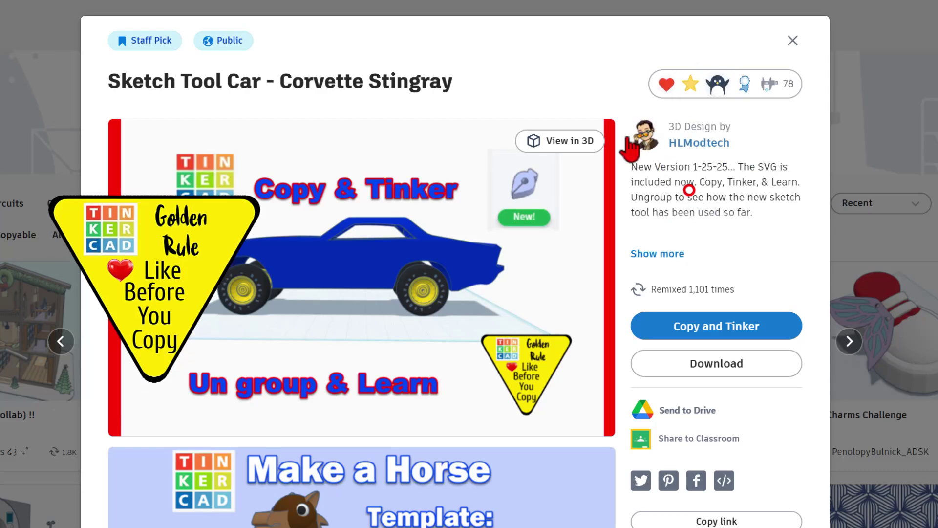
{"action": "left_click", "coordinate": [678, 324]}
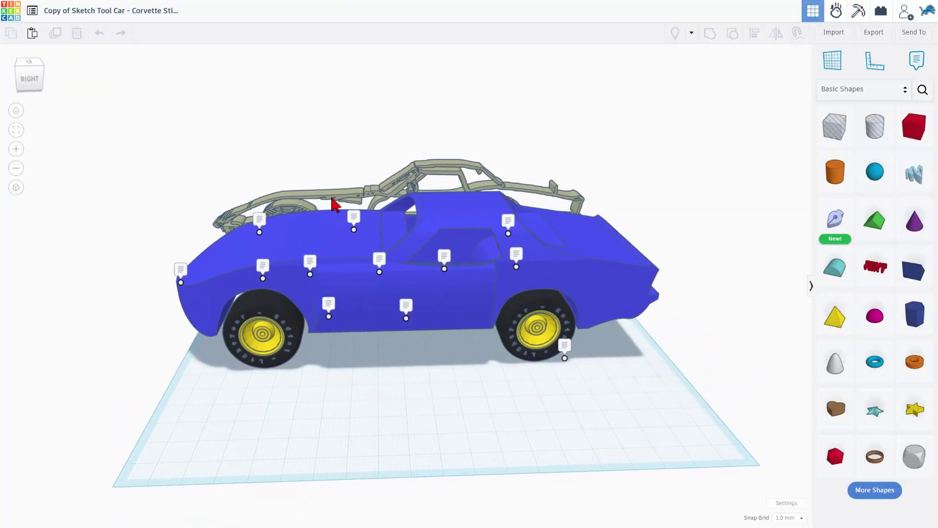
Step: Hide all note pins on the copied Corvette, viewing it from above then the side
{"action": "right_click_drag", "start_coordinate": [332, 203], "coordinate": [480, 278]}
{"action": "scroll", "coordinate": [479, 279], "scroll_direction": "up", "scroll_amount": 2}
{"action": "left_click", "coordinate": [691, 34]}
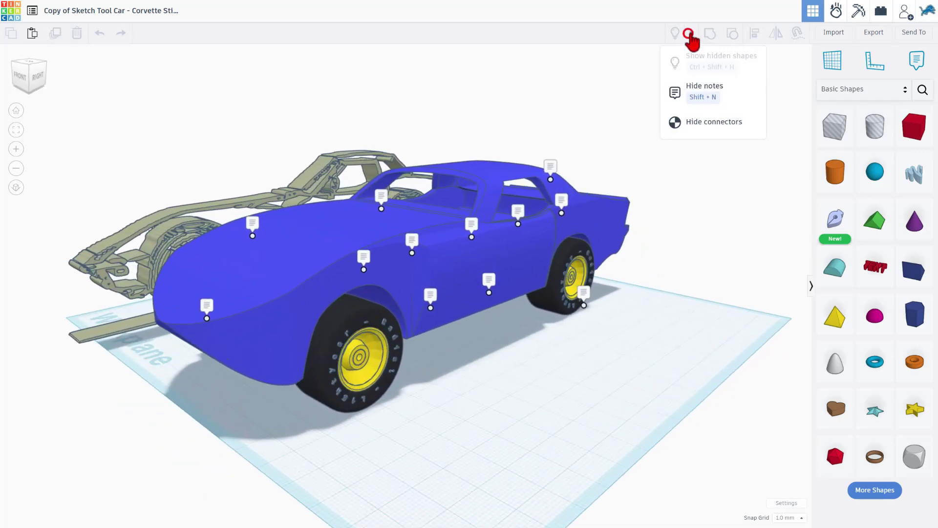
{"action": "left_click", "coordinate": [695, 98]}
{"action": "right_click_drag", "start_coordinate": [584, 165], "coordinate": [412, 197]}
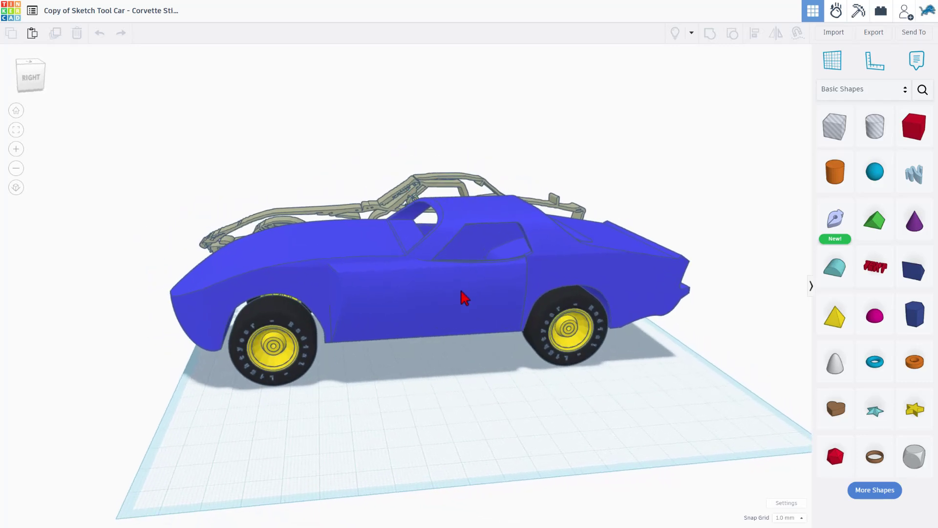
Step: Hide the seven blue body and wheel shapes, leaving only the tan chassis outline visible
{"action": "right_click_drag", "start_coordinate": [402, 277], "coordinate": [402, 254]}
{"action": "left_click_drag", "start_coordinate": [157, 220], "coordinate": [653, 400]}
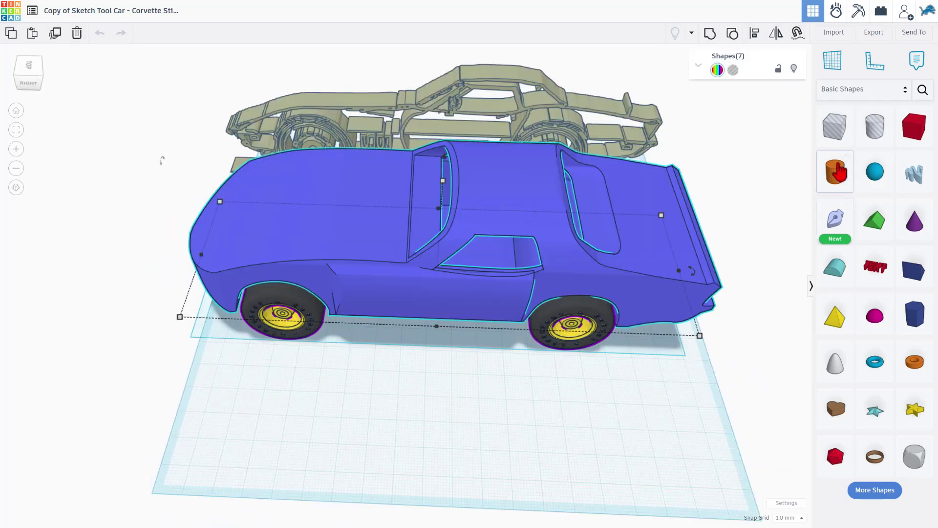
{"action": "left_click", "coordinate": [794, 69]}
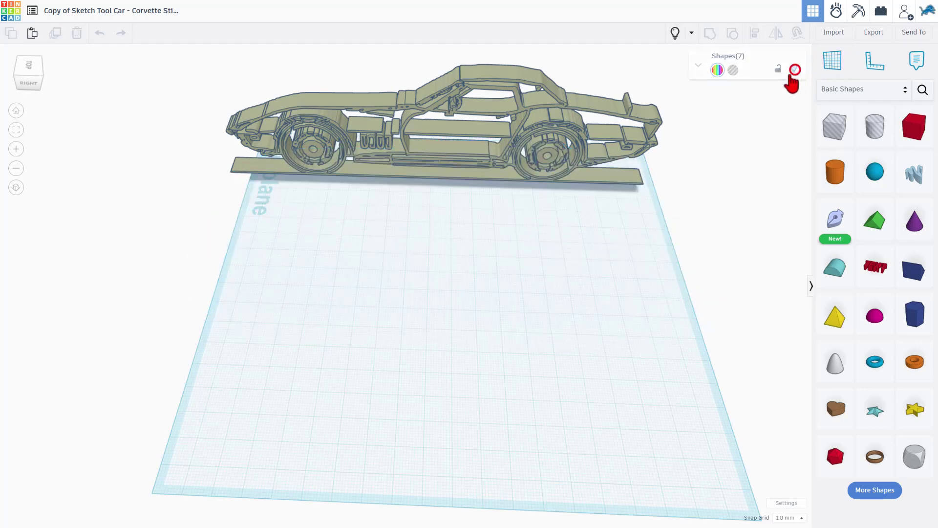
{"action": "right_click_drag", "start_coordinate": [427, 272], "coordinate": [387, 288]}
{"action": "scroll", "coordinate": [387, 289], "scroll_direction": "up", "scroll_amount": 4}
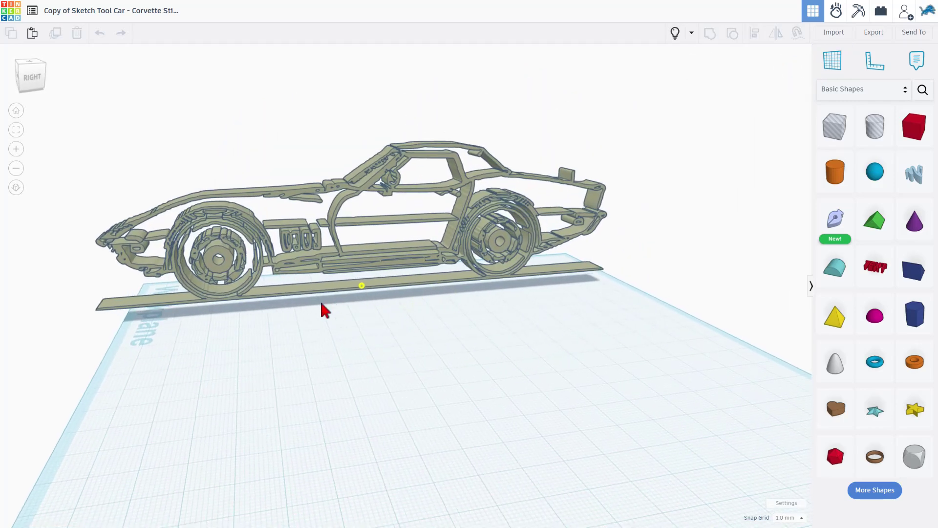
{"action": "right_click_drag", "start_coordinate": [318, 315], "coordinate": [373, 285]}
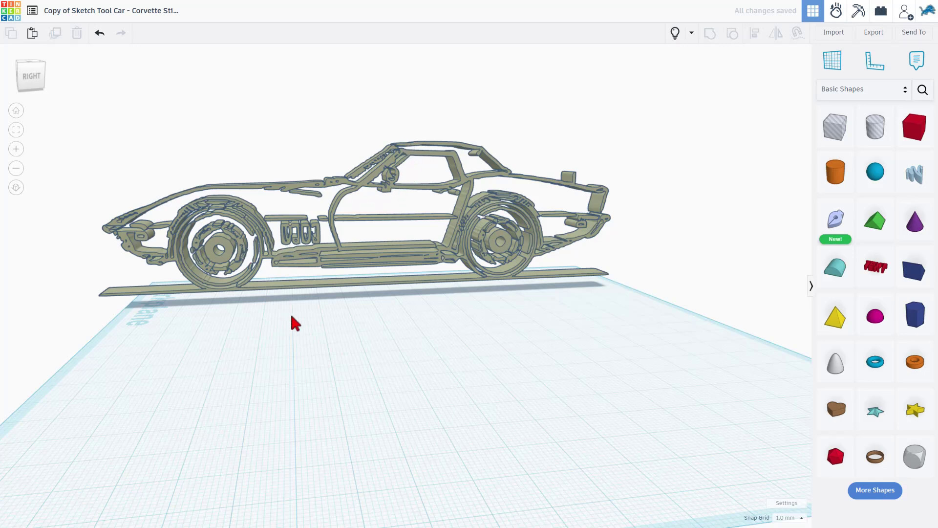
Step: Add a 20 by 20 box and position it over the car's nose
{"action": "left_click_drag", "start_coordinate": [914, 126], "coordinate": [161, 332]}
{"action": "middle_click_drag", "start_coordinate": [157, 332], "coordinate": [368, 352]}
{"action": "left_click_drag", "start_coordinate": [367, 352], "coordinate": [342, 350]}
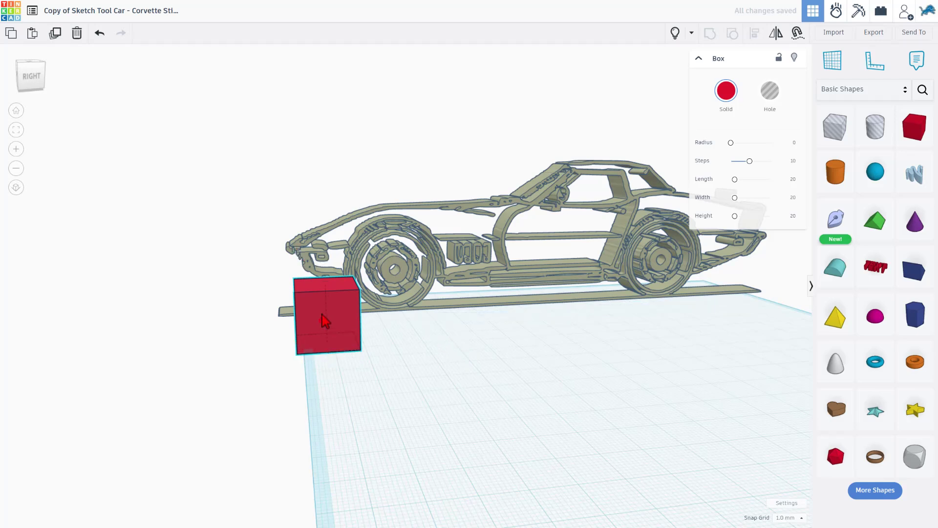
{"action": "left_click_drag", "start_coordinate": [324, 315], "coordinate": [321, 214]}
{"action": "scroll", "coordinate": [295, 293], "scroll_direction": "up", "scroll_amount": 8}
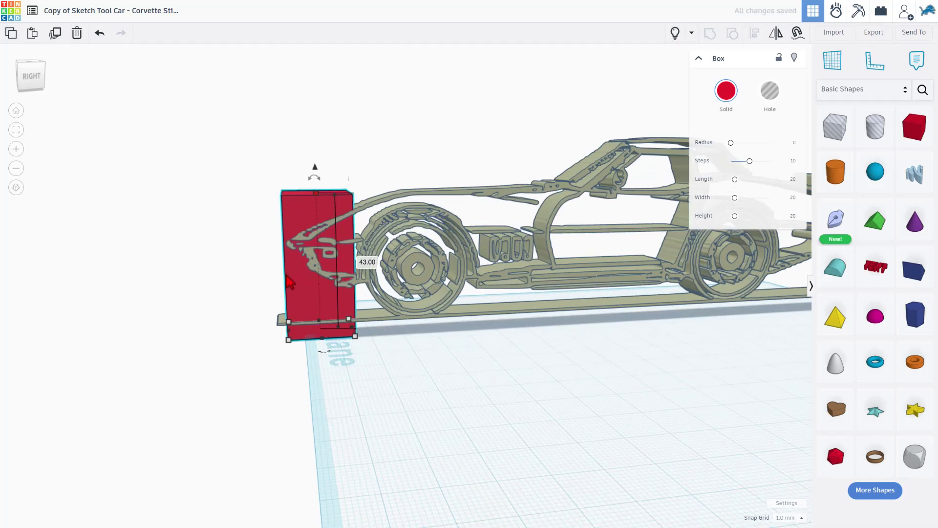
{"action": "left_click_drag", "start_coordinate": [309, 302], "coordinate": [305, 301]}
Step: Set the snap grid to 0.1 mm and select the red box
{"action": "left_click", "coordinate": [785, 518]}
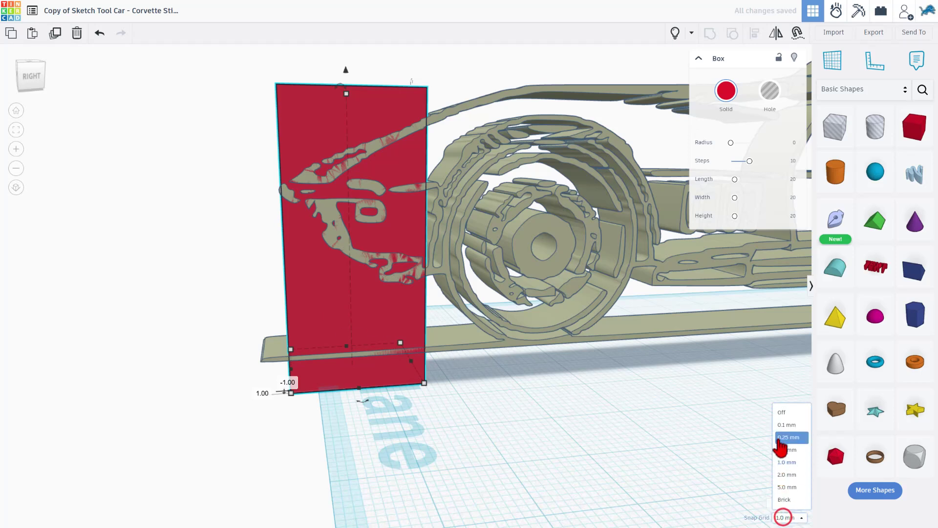
{"action": "left_click", "coordinate": [780, 427]}
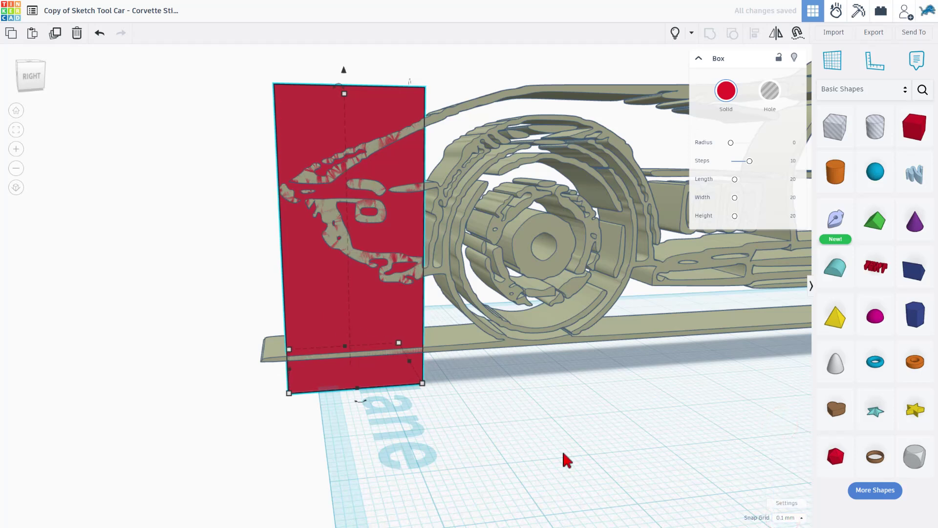
{"action": "scroll", "coordinate": [249, 493], "scroll_direction": "down", "scroll_amount": 5}
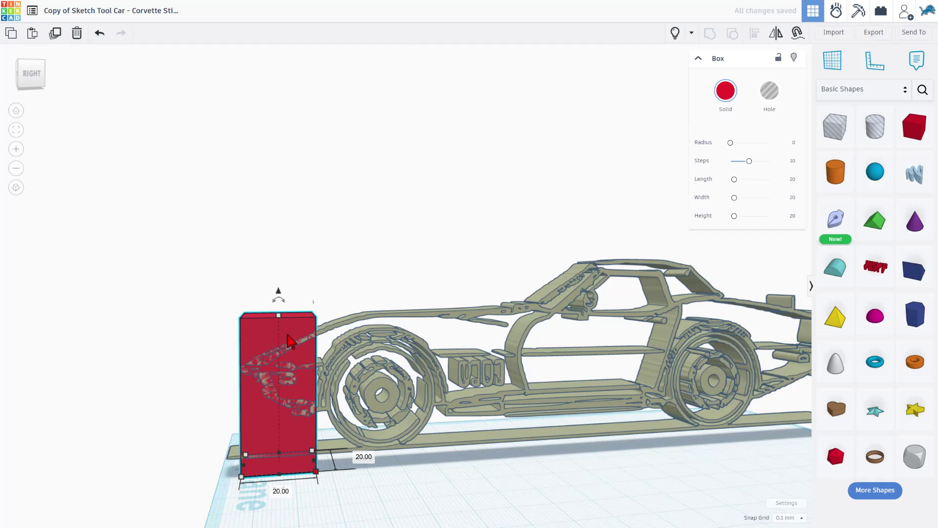
{"action": "left_click", "coordinate": [311, 291]}
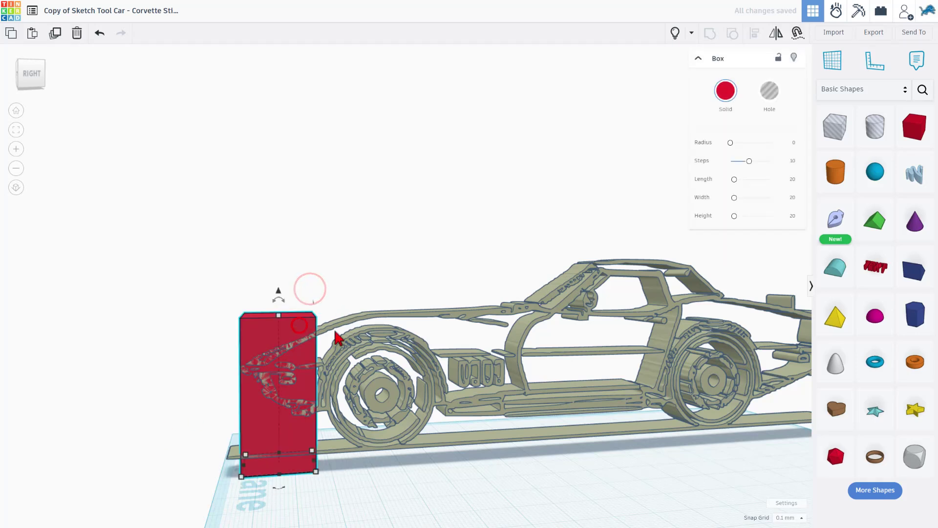
Step: Drop a Sketch shape onto the red box's face to open the sketch editor
{"action": "left_click_drag", "start_coordinate": [838, 234], "coordinate": [281, 360]}
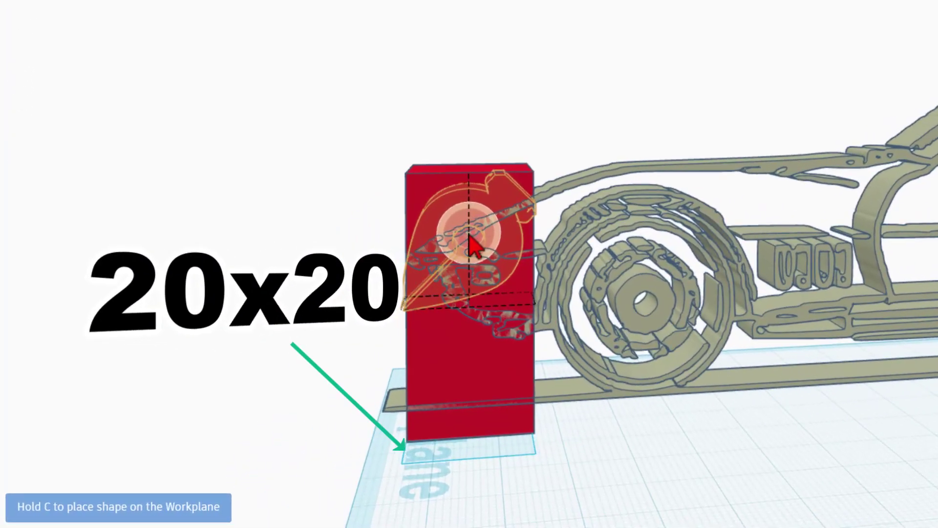
{"action": "left_click_drag", "start_coordinate": [477, 247], "coordinate": [476, 247]}
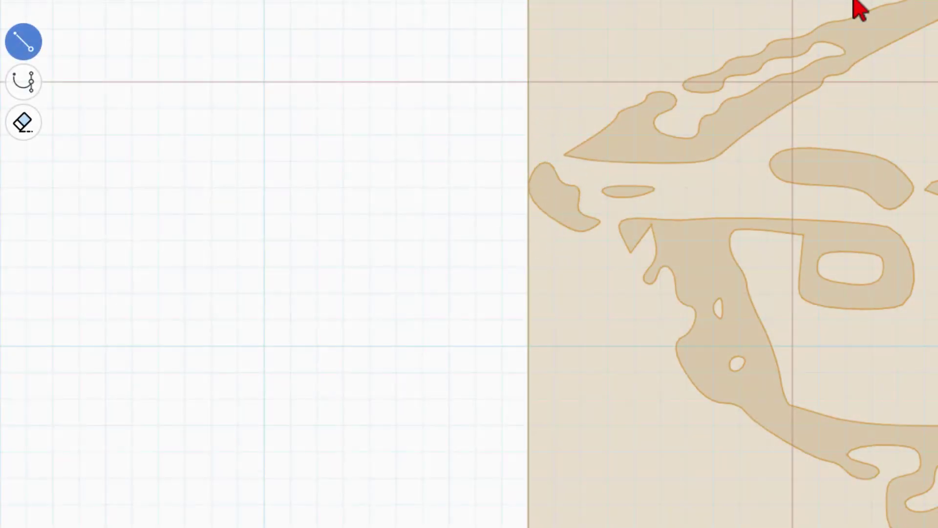
{"action": "scroll", "coordinate": [836, 11], "scroll_direction": "down", "scroll_amount": 5}
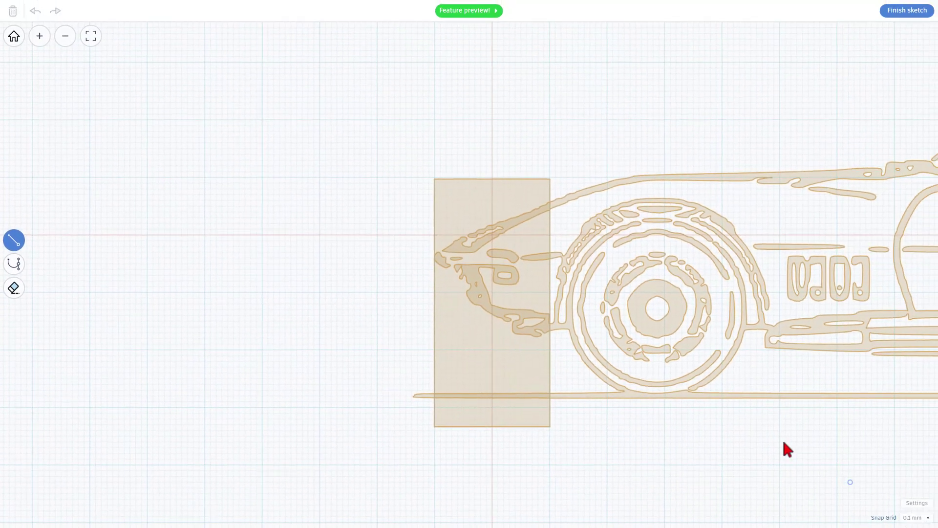
Step: Start the outline at the car's nose and curve it along the front bumper
{"action": "left_click", "coordinate": [434, 255]}
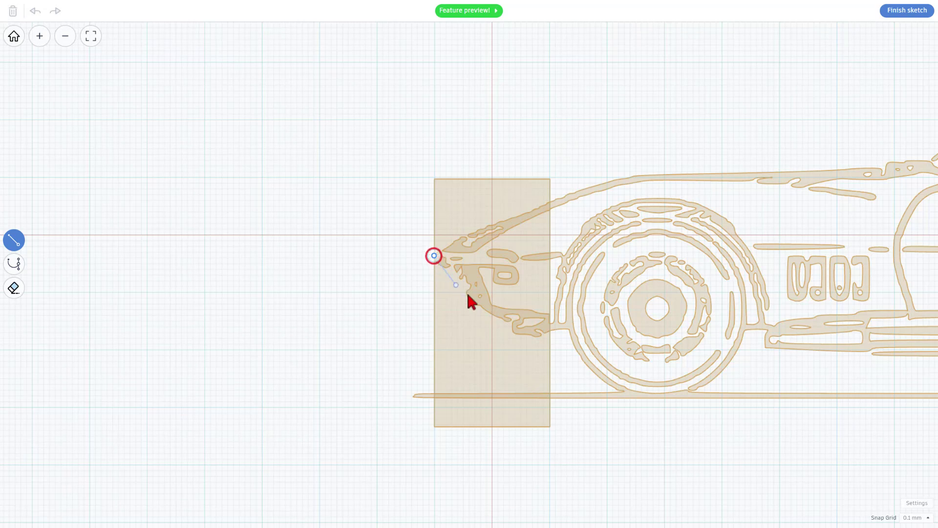
{"action": "left_click", "coordinate": [14, 263]}
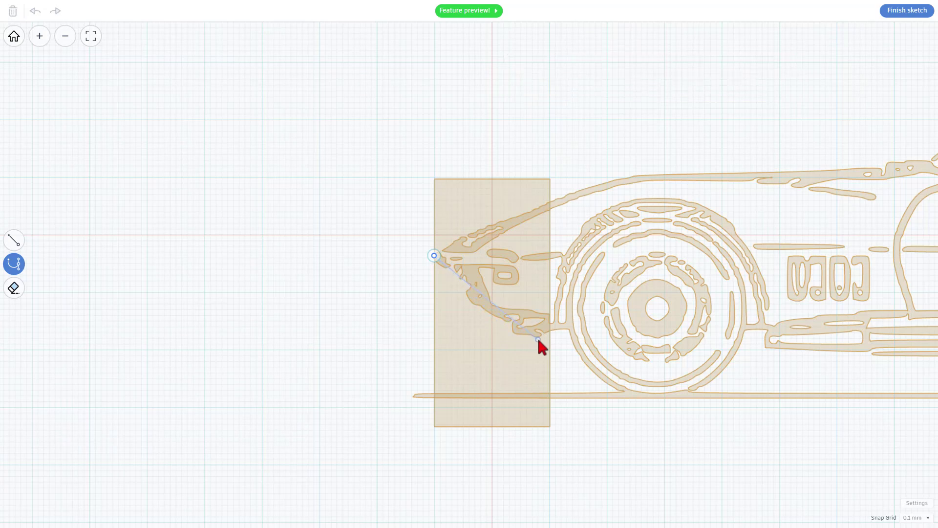
{"action": "left_click_drag", "start_coordinate": [538, 336], "coordinate": [607, 345]}
{"action": "key", "text": "l"}
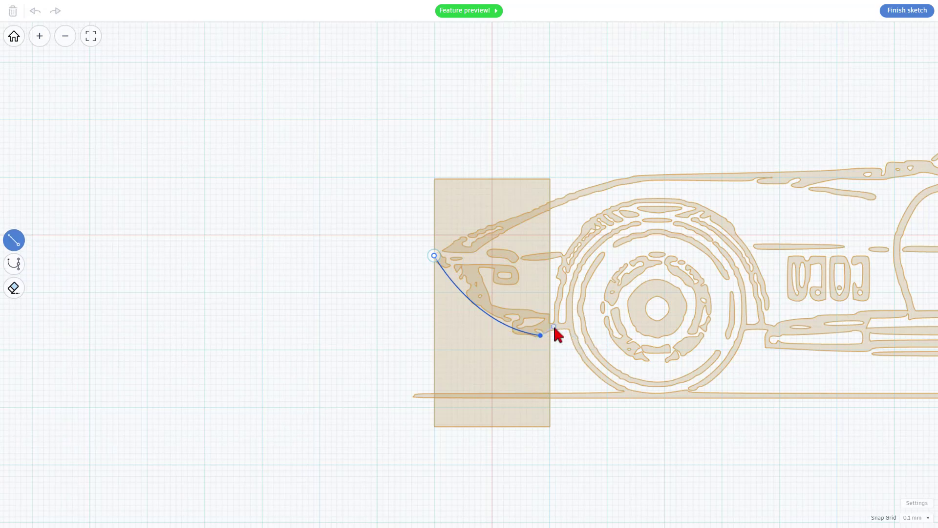
{"action": "left_click", "coordinate": [556, 328]}
Step: Curve the outline up over the front wheel arch, ending behind the wheel
{"action": "key", "text": "c"}
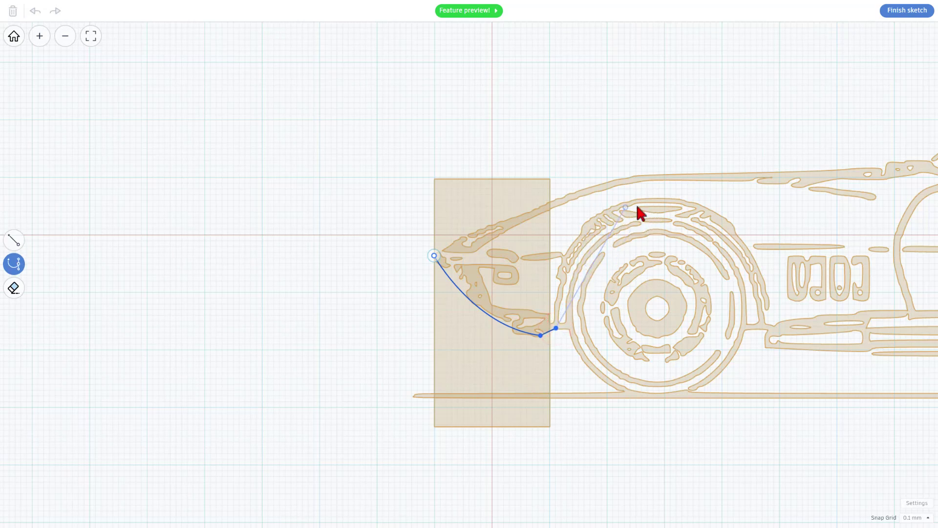
{"action": "left_click_drag", "start_coordinate": [657, 211], "coordinate": [763, 218]}
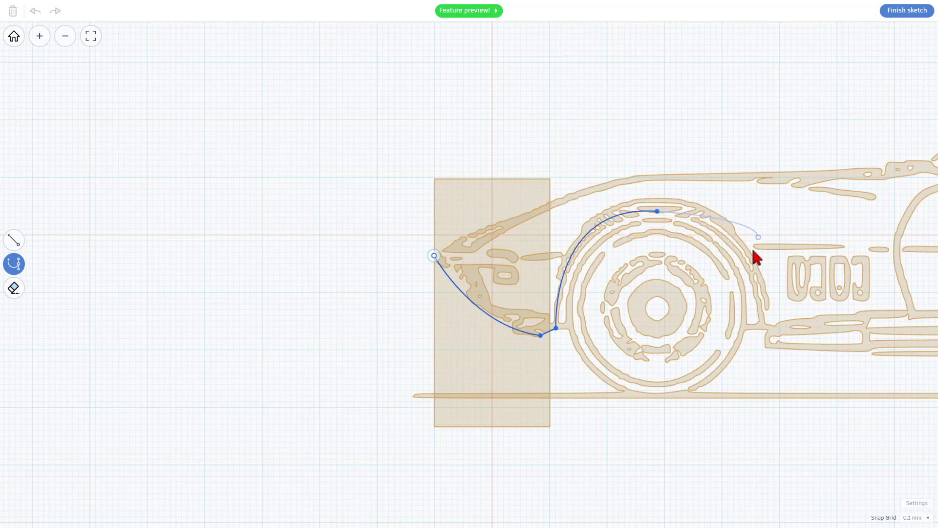
{"action": "left_click", "coordinate": [760, 325]}
{"action": "scroll", "coordinate": [774, 333], "scroll_direction": "down", "scroll_amount": 2}
{"action": "scroll", "coordinate": [776, 333], "scroll_direction": "down", "scroll_amount": 2}
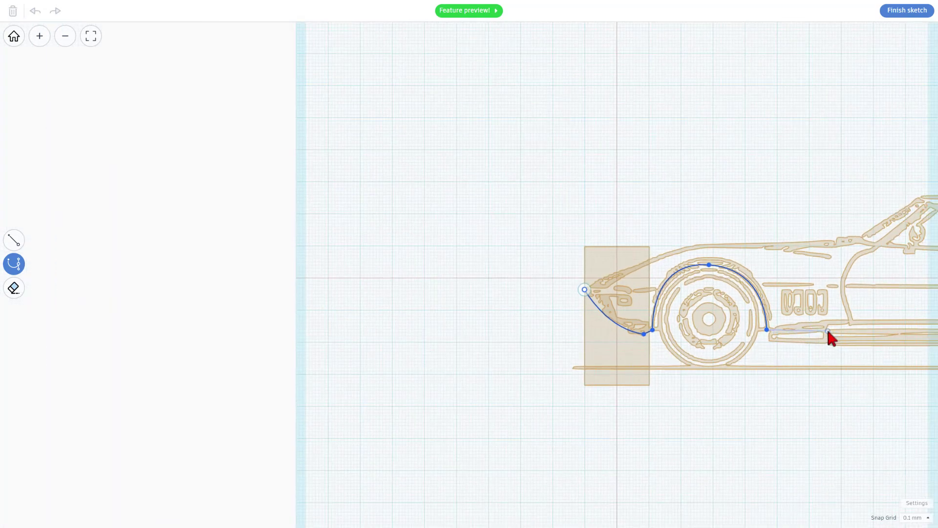
Step: Extend the outline along the car's sill and curve it over the rear wheel arch
{"action": "right_click_drag", "start_coordinate": [830, 335], "coordinate": [363, 335], "text": "shift"}
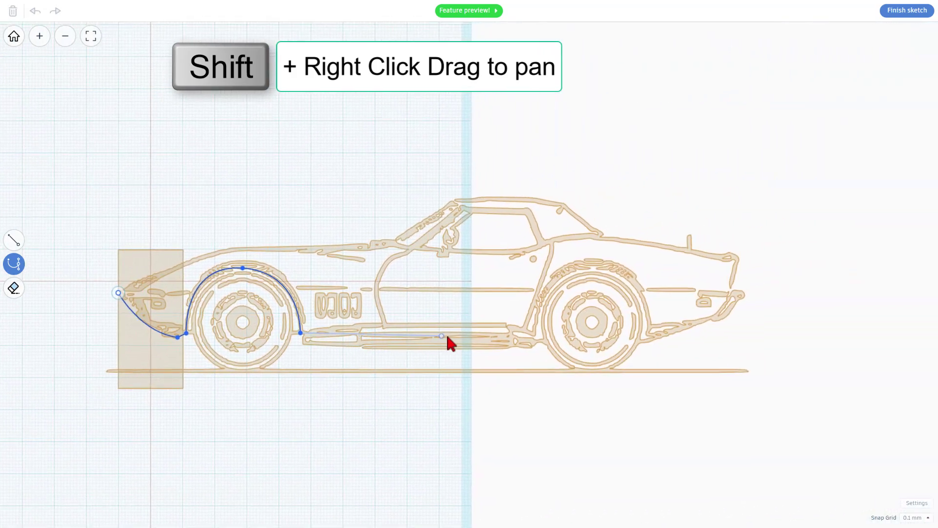
{"action": "left_click", "coordinate": [532, 339]}
{"action": "mouse_move", "coordinate": [538, 340]}
{"action": "left_mouse_down"}
{"action": "mouse_move", "coordinate": [555, 339]}
{"action": "mouse_move", "coordinate": [550, 348]}
{"action": "left_mouse_up"}
{"action": "key", "text": "1"}
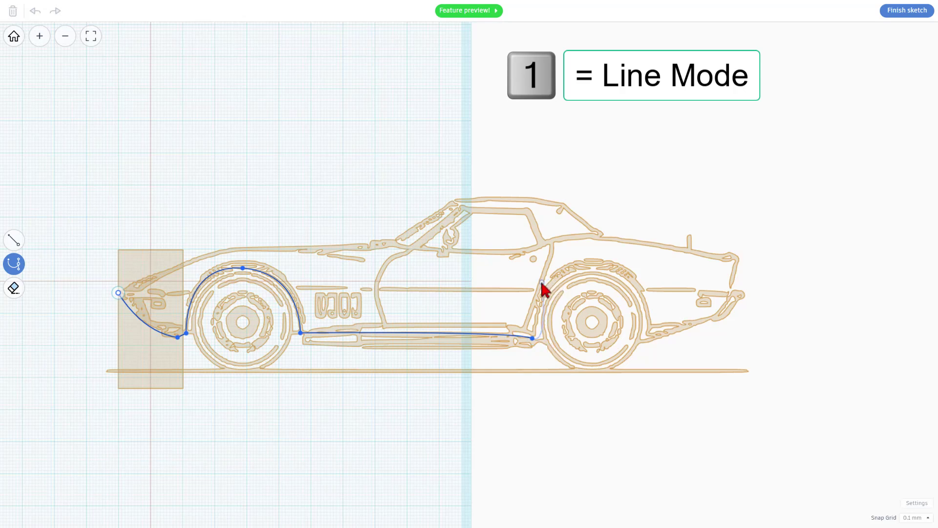
{"action": "key", "text": "1"}
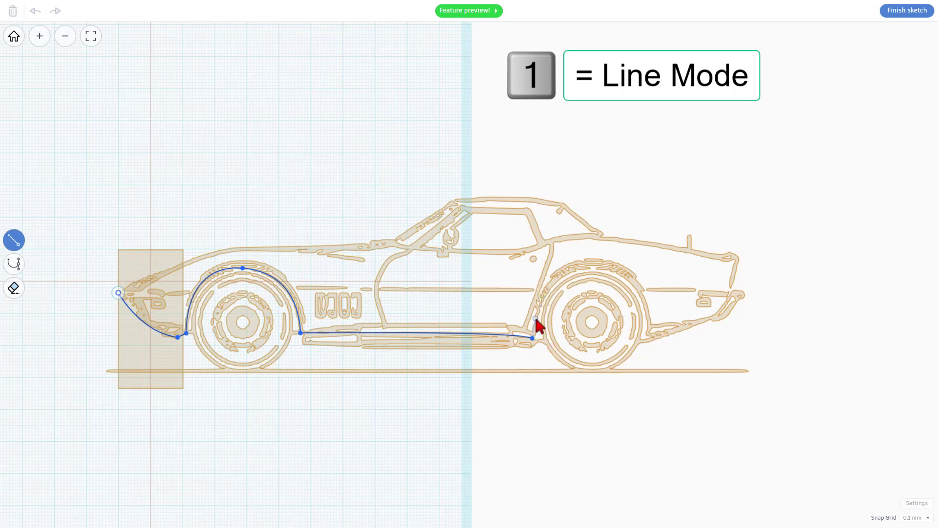
{"action": "key", "text": "2"}
{"action": "left_click", "coordinate": [534, 330]}
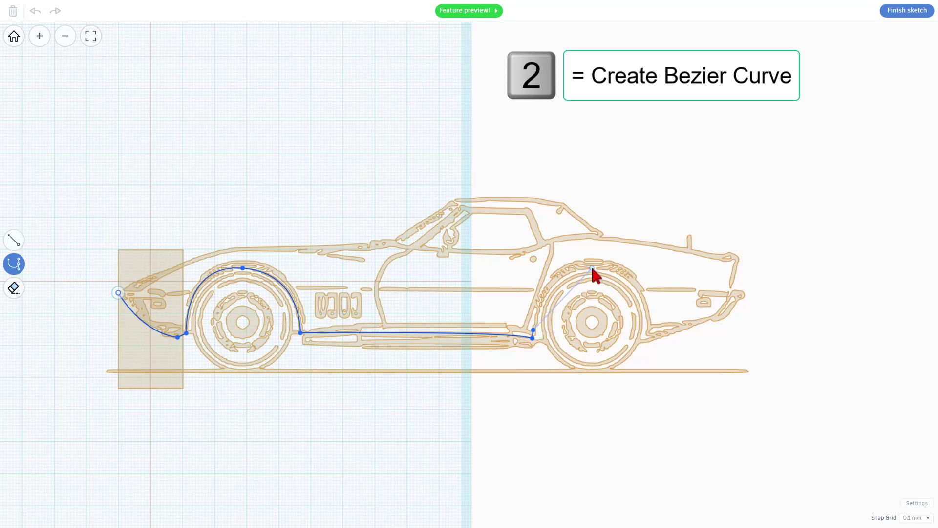
{"action": "left_click_drag", "start_coordinate": [594, 266], "coordinate": [646, 277]}
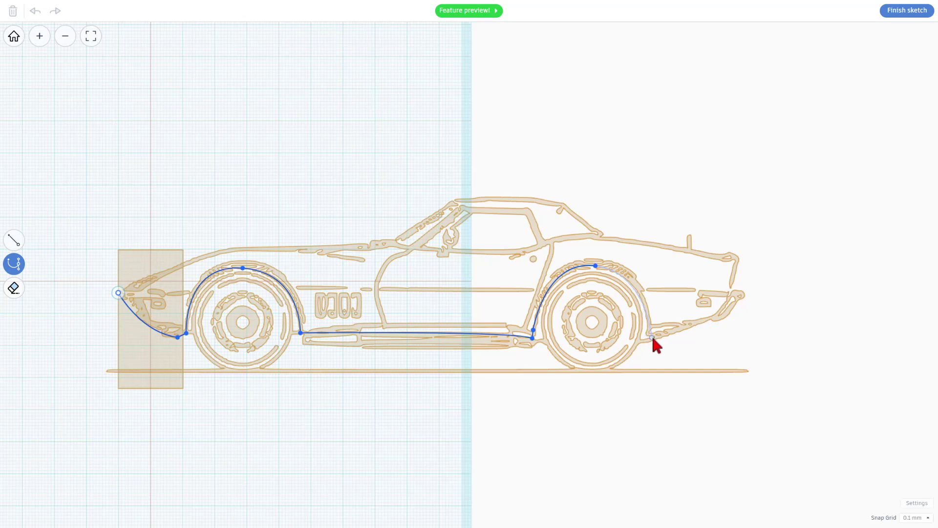
Step: Trace the outline behind the rear wheel, around the tail and along the rear deck
{"action": "left_click", "coordinate": [653, 337]}
{"action": "left_click", "coordinate": [711, 318]}
{"action": "left_click_drag", "start_coordinate": [737, 259], "coordinate": [735, 222]}
{"action": "key", "text": "1"}
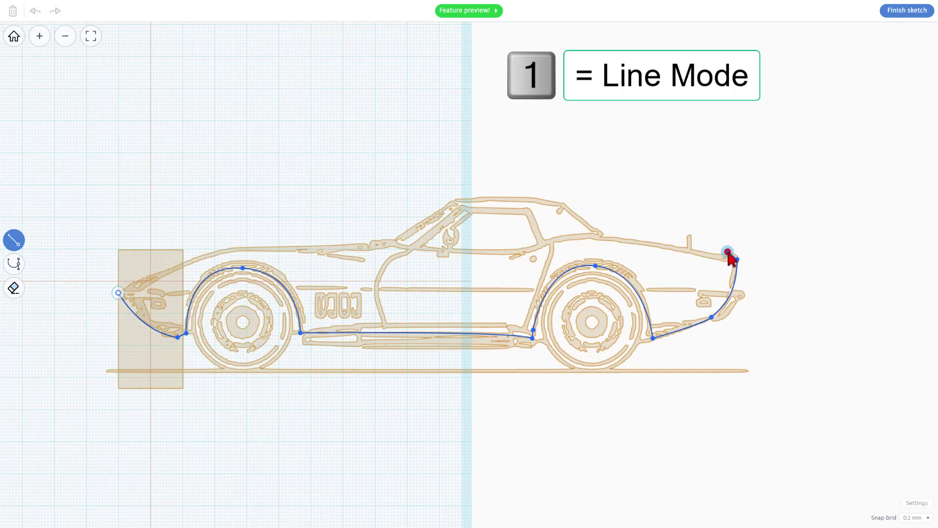
{"action": "left_click", "coordinate": [727, 252]}
{"action": "key", "text": "2"}
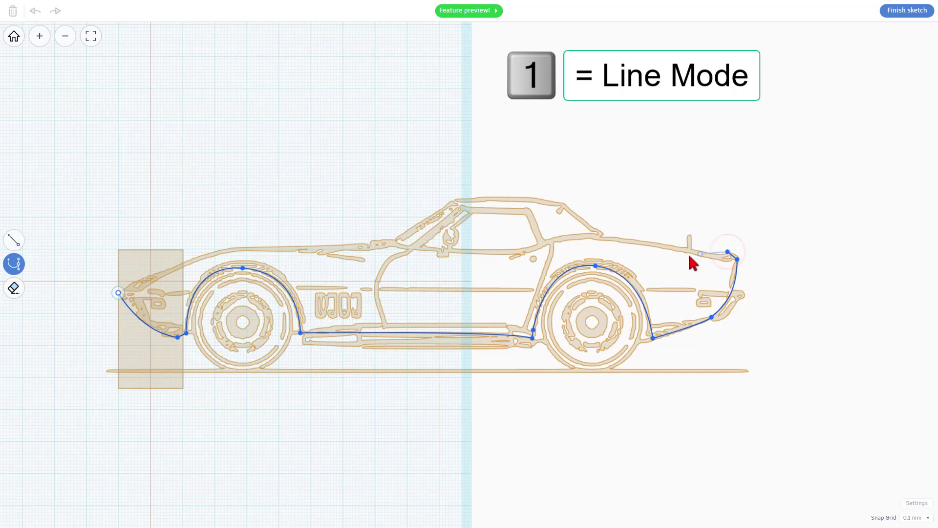
{"action": "left_click_drag", "start_coordinate": [711, 253], "coordinate": [689, 249]}
Step: Trace the rear window, roof, windshield and hood, closing the shape at the nose
{"action": "left_click", "coordinate": [603, 237]}
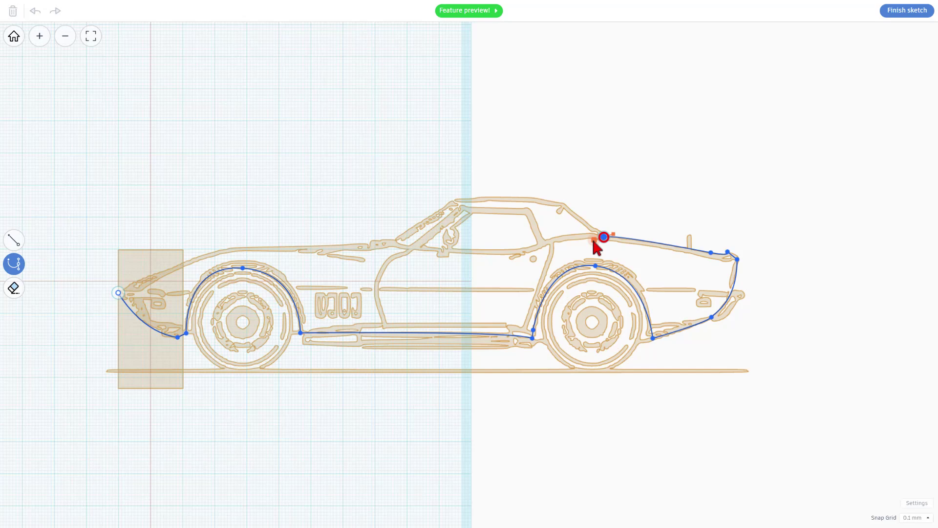
{"action": "left_click", "coordinate": [562, 205]}
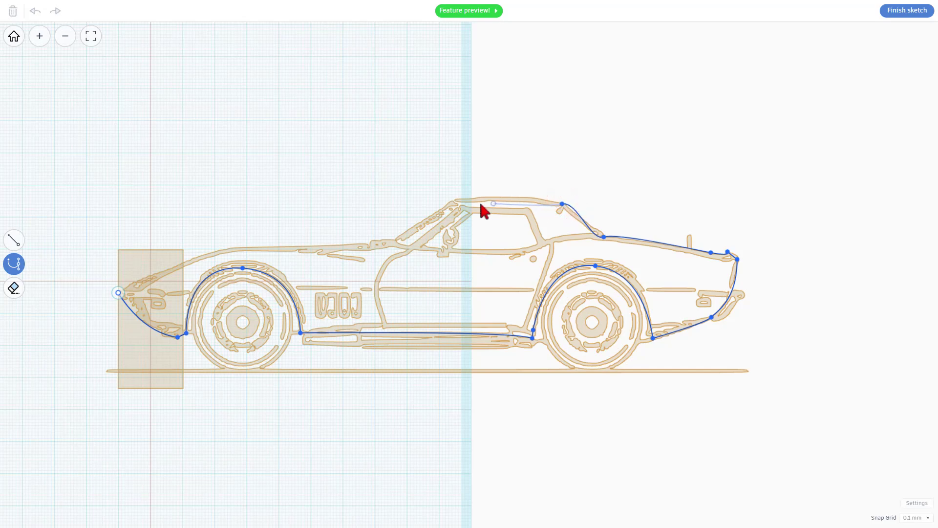
{"action": "left_click", "coordinate": [452, 202]}
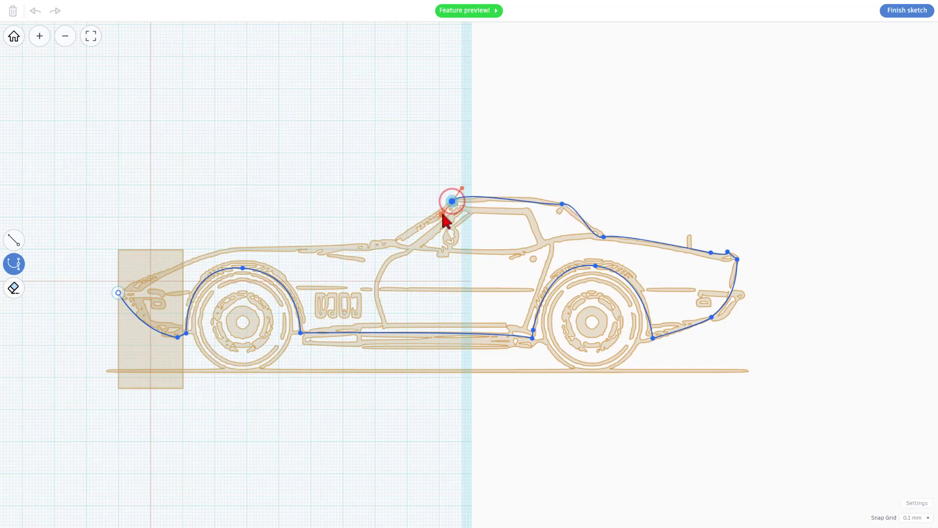
{"action": "key", "text": "1"}
{"action": "left_click", "coordinate": [391, 239]}
{"action": "key", "text": "2"}
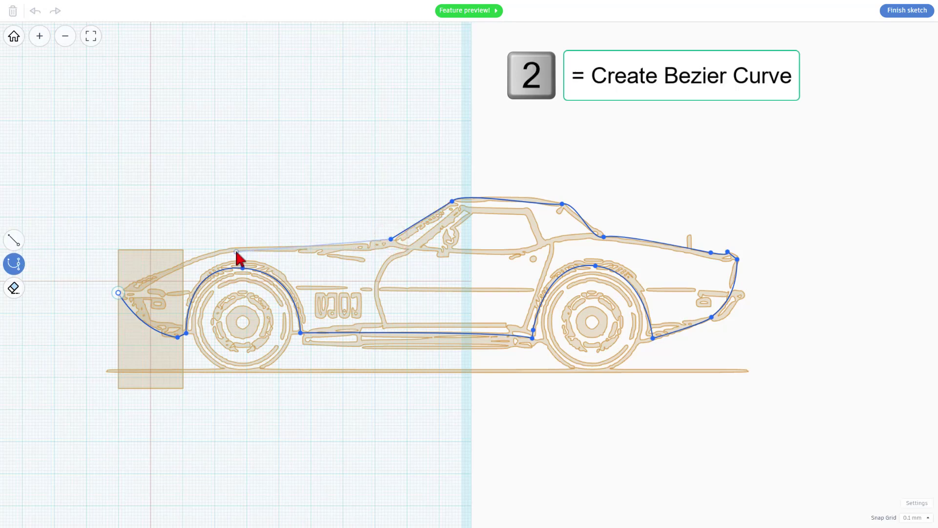
{"action": "left_click_drag", "start_coordinate": [224, 248], "coordinate": [179, 243]}
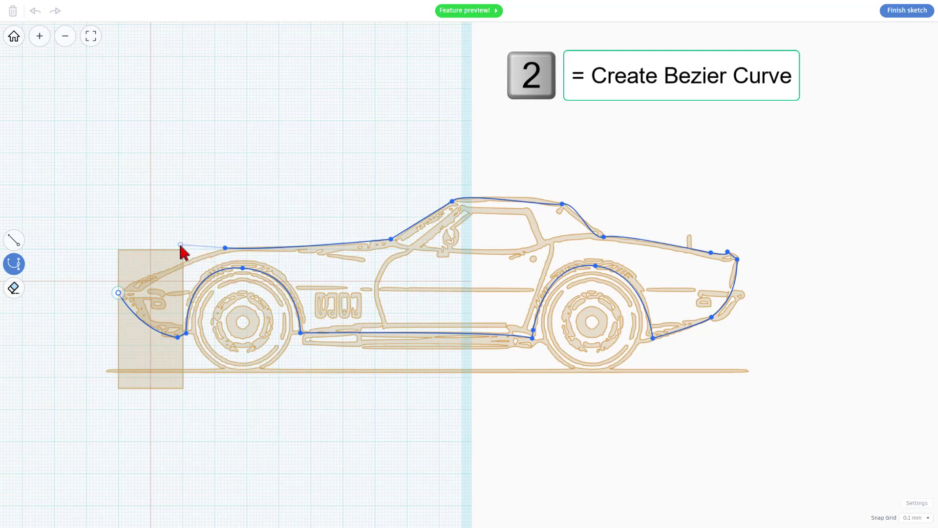
{"action": "left_click", "coordinate": [118, 294]}
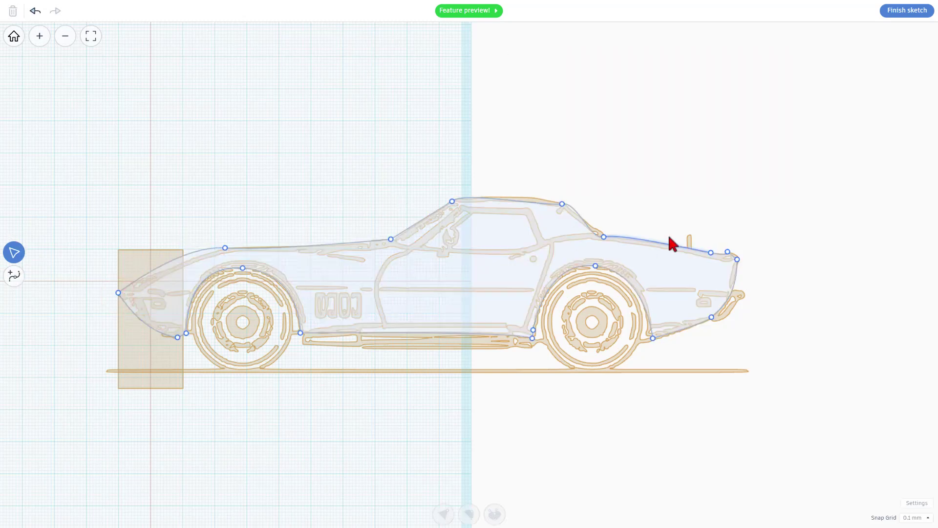
Step: Reshape the hood curve and break the rear roof point's handles to fit the roofline
{"action": "left_click", "coordinate": [225, 249]}
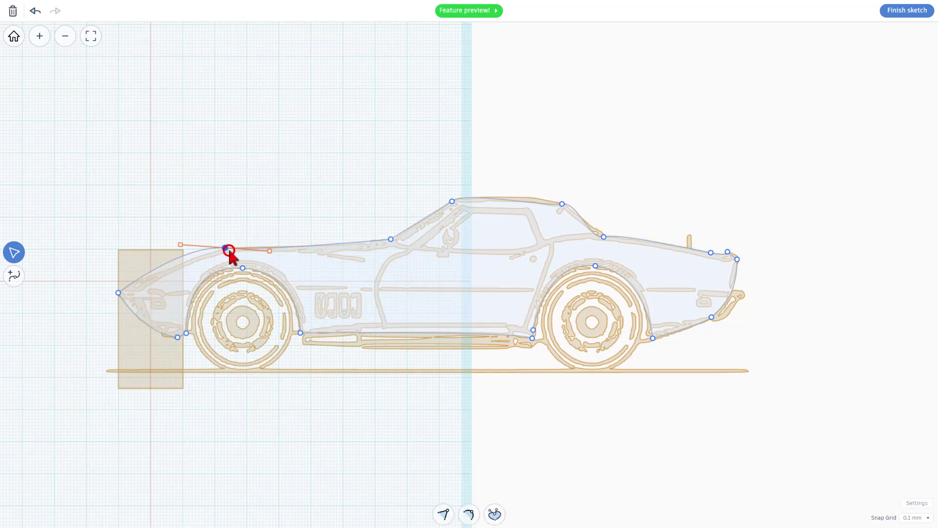
{"action": "left_click_drag", "start_coordinate": [184, 246], "coordinate": [177, 249]}
{"action": "left_click", "coordinate": [262, 235]}
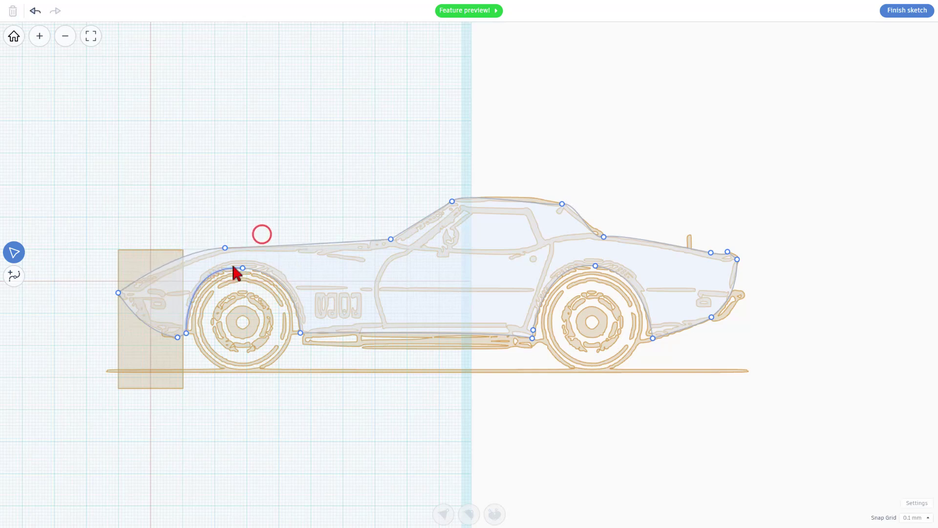
{"action": "left_click", "coordinate": [562, 203]}
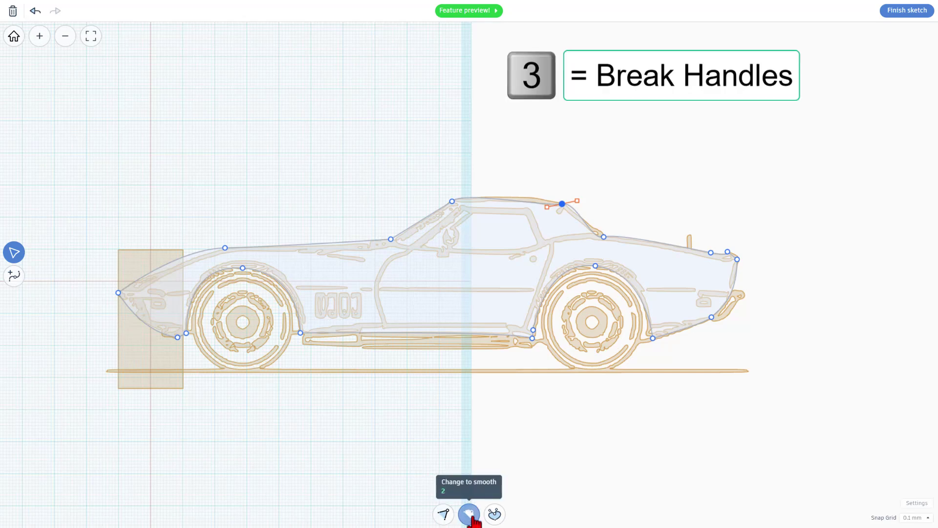
{"action": "left_click", "coordinate": [494, 514]}
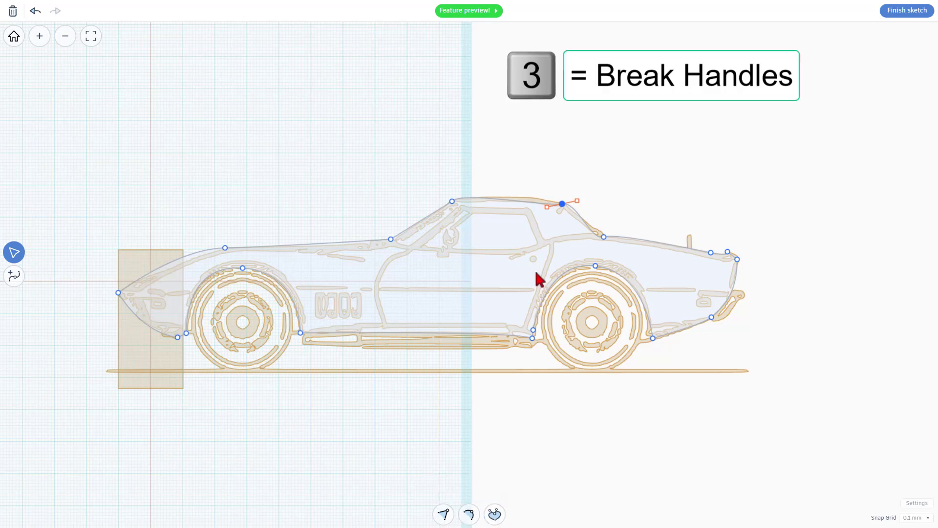
{"action": "key", "text": "3"}
{"action": "left_click_drag", "start_coordinate": [547, 207], "coordinate": [588, 214]}
Step: Adjust the rear-window point's handles to sharpen that corner of the outline
{"action": "left_click", "coordinate": [605, 236]}
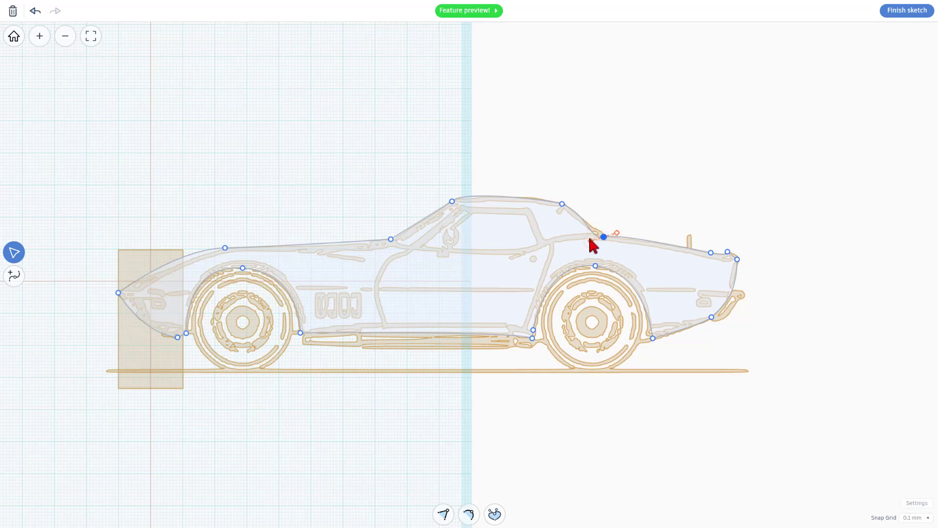
{"action": "left_click_drag", "start_coordinate": [590, 240], "coordinate": [592, 230]}
{"action": "scroll", "coordinate": [604, 241], "scroll_direction": "up", "scroll_amount": 5}
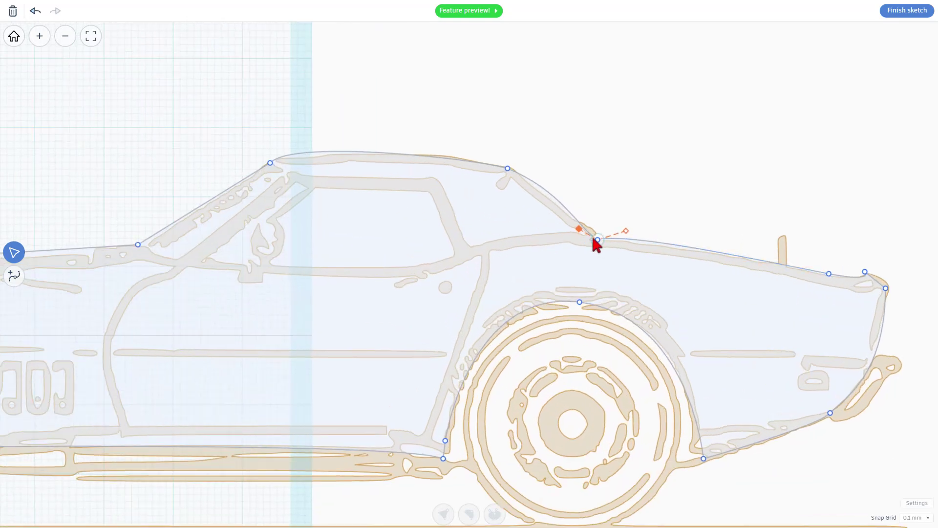
{"action": "left_click_drag", "start_coordinate": [625, 231], "coordinate": [636, 240]}
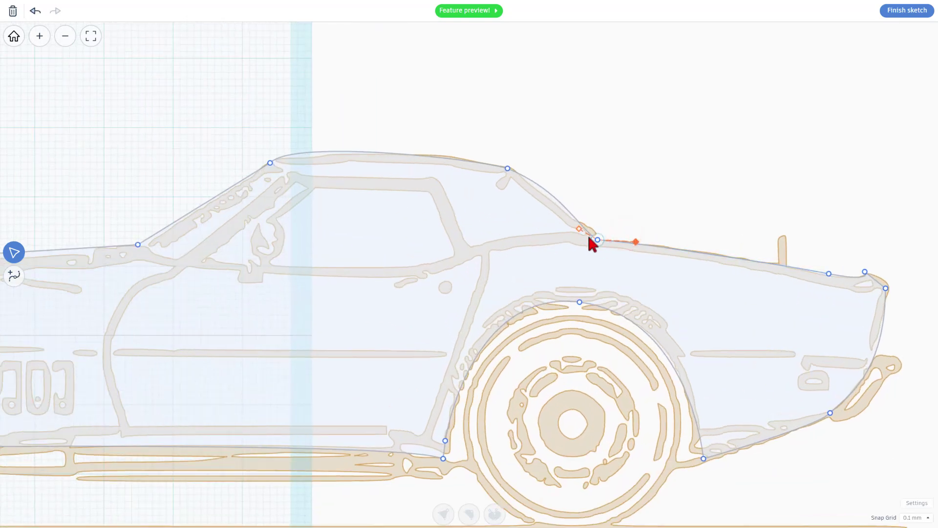
{"action": "left_click_drag", "start_coordinate": [581, 230], "coordinate": [567, 204]}
{"action": "scroll", "coordinate": [319, 419], "scroll_direction": "down", "scroll_amount": 5}
{"action": "scroll", "coordinate": [342, 406], "scroll_direction": "down", "scroll_amount": 2}
{"action": "scroll", "coordinate": [332, 398], "scroll_direction": "up", "scroll_amount": 1}
{"action": "scroll", "coordinate": [375, 364], "scroll_direction": "down", "scroll_amount": 2}
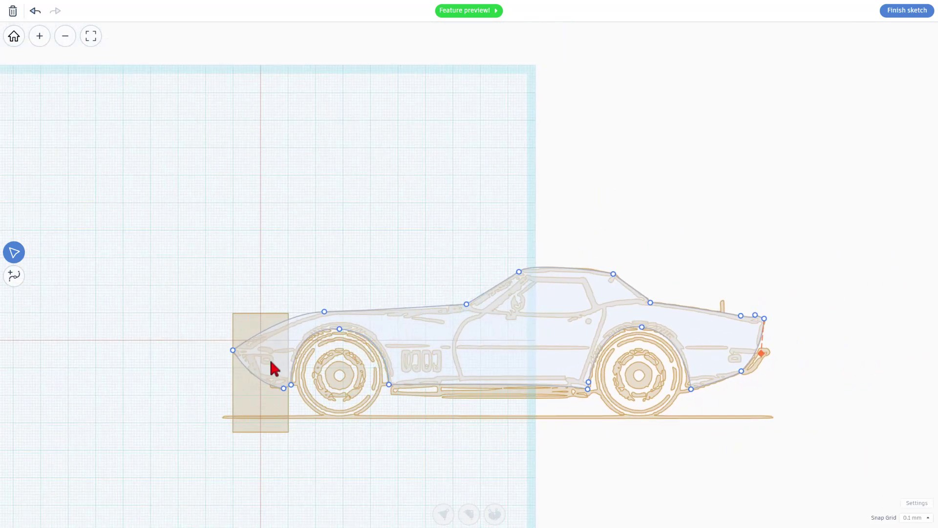
Step: Extrude the finished car-body sketch, view it from the right side, and select the red box and car body
{"action": "left_click", "coordinate": [897, 13]}
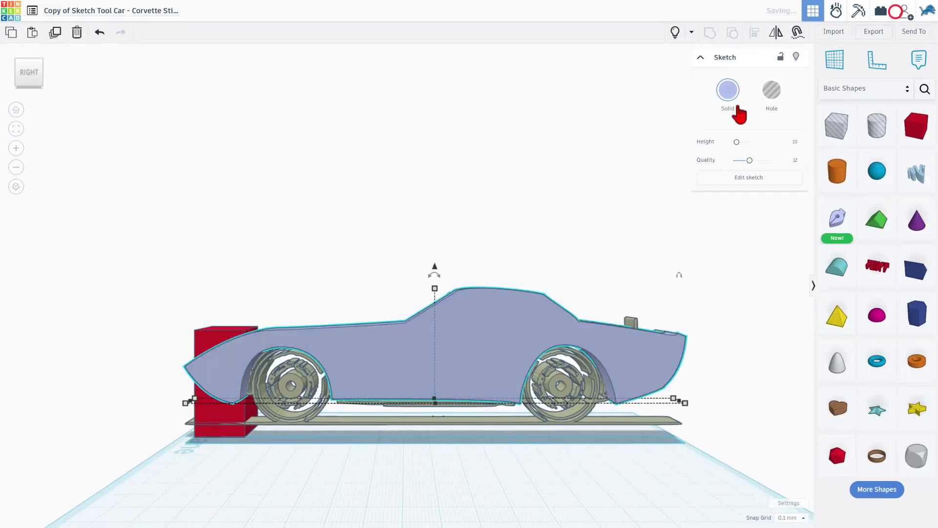
{"action": "right_click_drag", "start_coordinate": [608, 400], "coordinate": [293, 242]}
{"action": "mouse_move", "coordinate": [201, 268]}
{"action": "right_mouse_down"}
{"action": "mouse_move", "coordinate": [315, 234]}
{"action": "mouse_move", "coordinate": [262, 213]}
{"action": "mouse_move", "coordinate": [410, 252]}
{"action": "mouse_move", "coordinate": [314, 215]}
{"action": "mouse_move", "coordinate": [412, 256]}
{"action": "right_mouse_up"}
{"action": "left_click", "coordinate": [201, 271]}
{"action": "left_click", "coordinate": [413, 256]}
Step: Hide the car body, move the red box under the car's middle and raise its height
{"action": "left_click", "coordinate": [795, 59]}
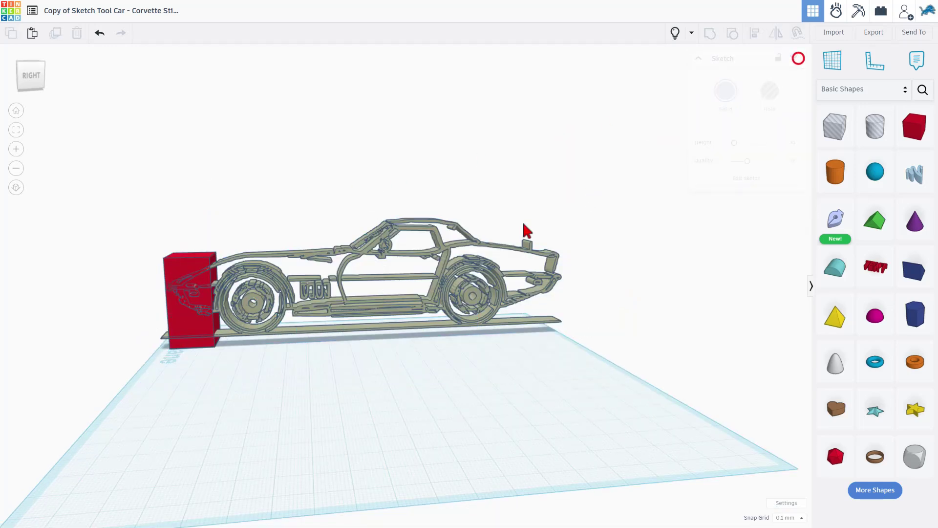
{"action": "mouse_move", "coordinate": [448, 329]}
{"action": "right_mouse_down"}
{"action": "mouse_move", "coordinate": [264, 435]}
{"action": "mouse_move", "coordinate": [200, 413]}
{"action": "right_mouse_up"}
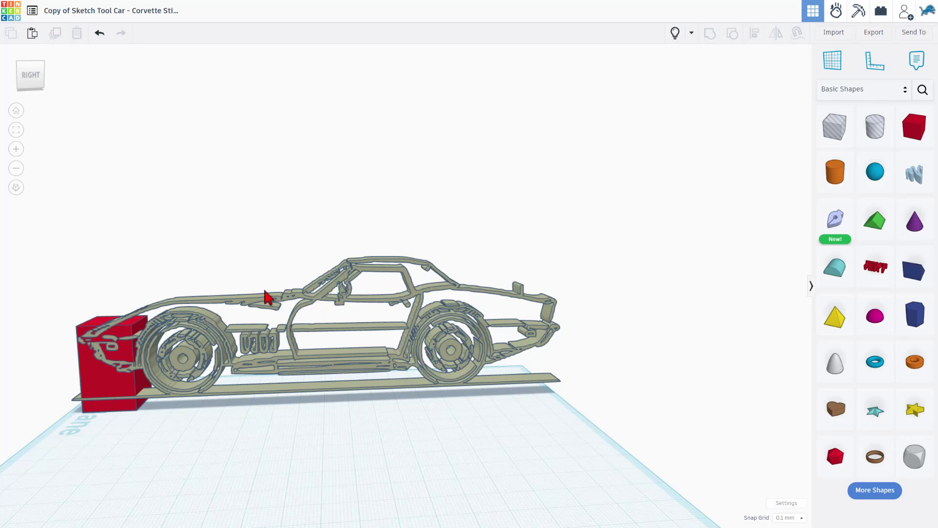
{"action": "left_click_drag", "start_coordinate": [119, 369], "coordinate": [330, 377]}
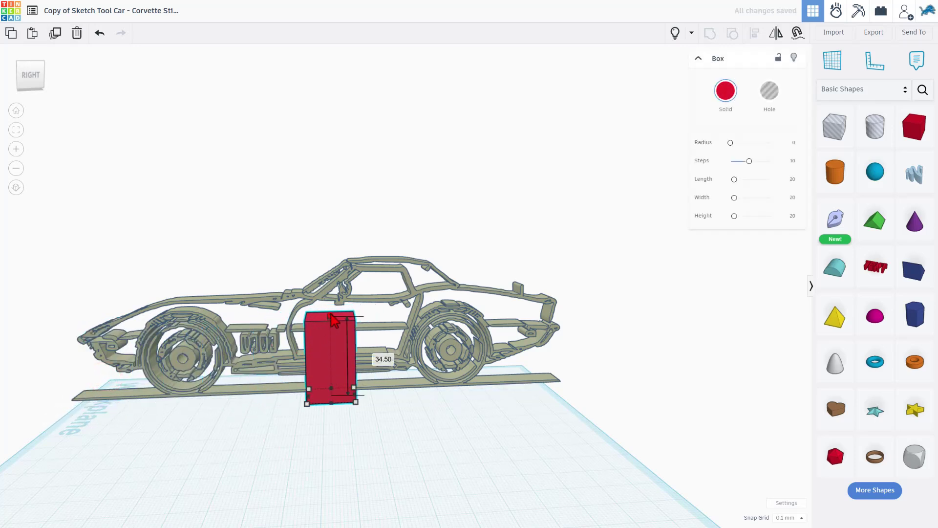
{"action": "left_click_drag", "start_coordinate": [330, 315], "coordinate": [330, 278]}
Step: Reposition the red box forward into the car's side-window area
{"action": "scroll", "coordinate": [335, 417], "scroll_direction": "up", "scroll_amount": 5}
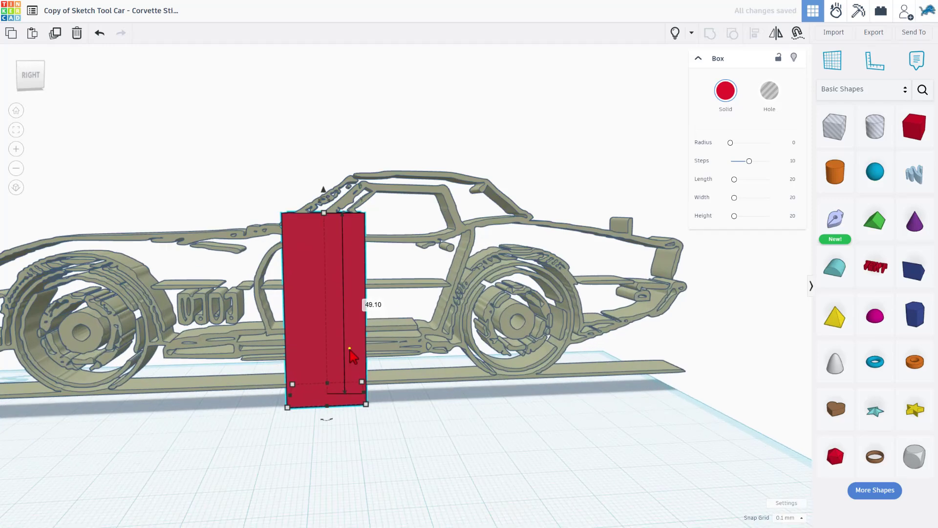
{"action": "left_click_drag", "start_coordinate": [318, 341], "coordinate": [352, 336]}
{"action": "scroll", "coordinate": [317, 259], "scroll_direction": "up", "scroll_amount": 4}
{"action": "left_click", "coordinate": [317, 278]}
{"action": "left_click_drag", "start_coordinate": [316, 279], "coordinate": [310, 276]}
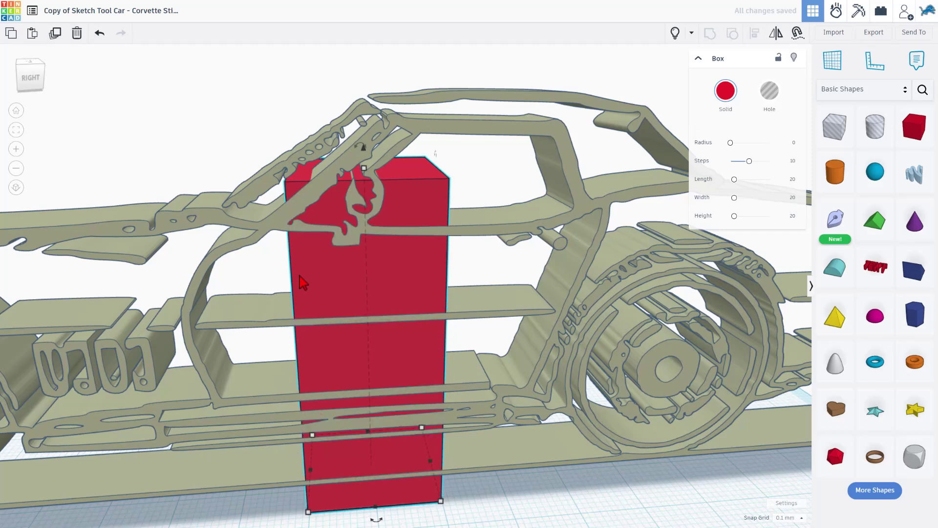
{"action": "scroll", "coordinate": [360, 309], "scroll_direction": "down", "scroll_amount": 3}
{"action": "scroll", "coordinate": [351, 309], "scroll_direction": "up", "scroll_amount": 2}
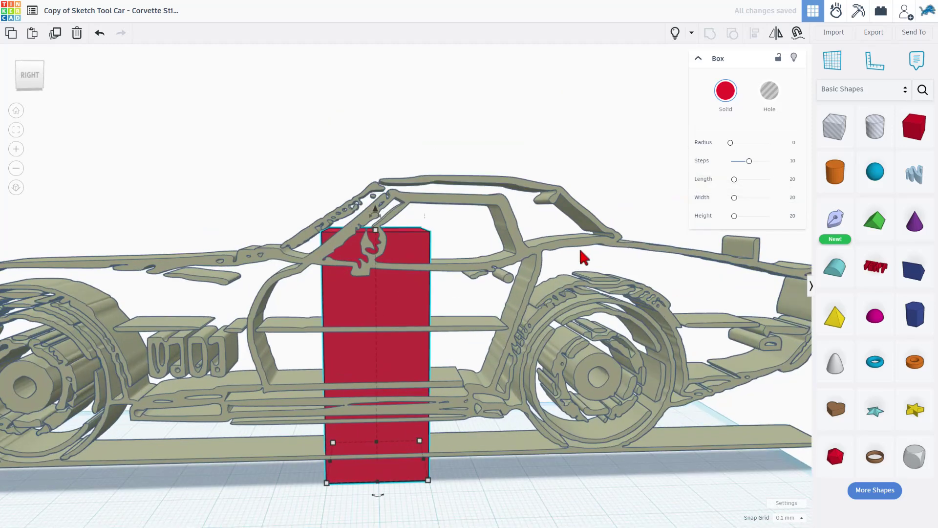
Step: Place a new sketch shape on the red box and centre-align the two with Align
{"action": "mouse_move", "coordinate": [835, 218]}
{"action": "left_mouse_down"}
{"action": "mouse_move", "coordinate": [318, 300]}
{"action": "mouse_move", "coordinate": [379, 309]}
{"action": "left_mouse_up"}
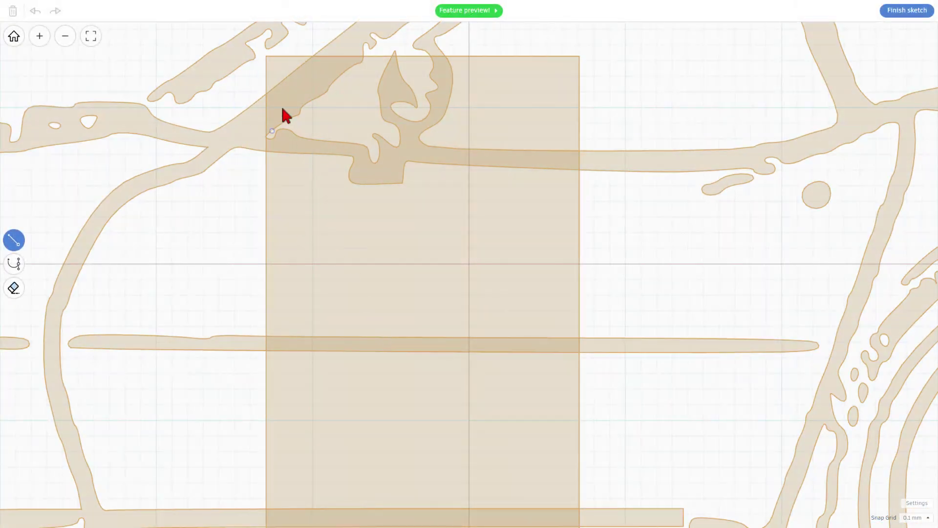
{"action": "scroll", "coordinate": [302, 177], "scroll_direction": "down", "scroll_amount": 10}
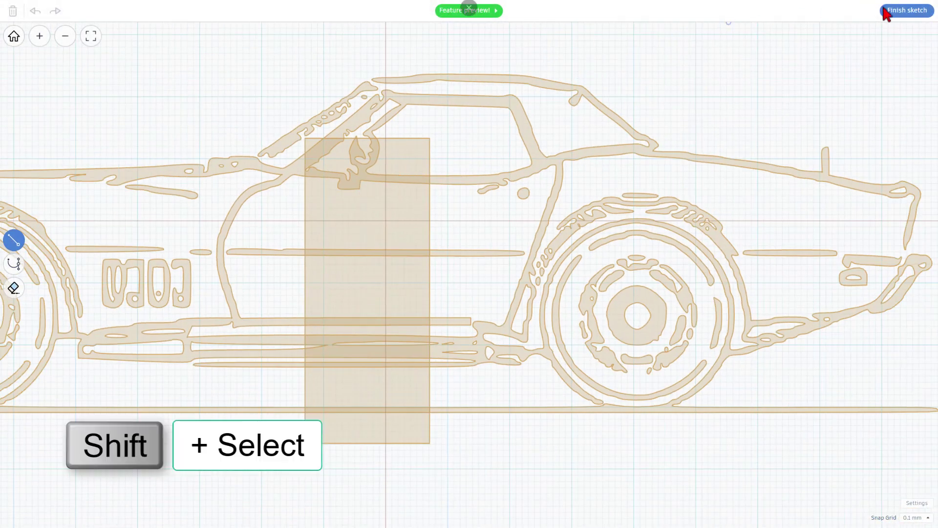
{"action": "left_click", "coordinate": [905, 11]}
{"action": "left_click", "coordinate": [357, 463], "text": "shift"}
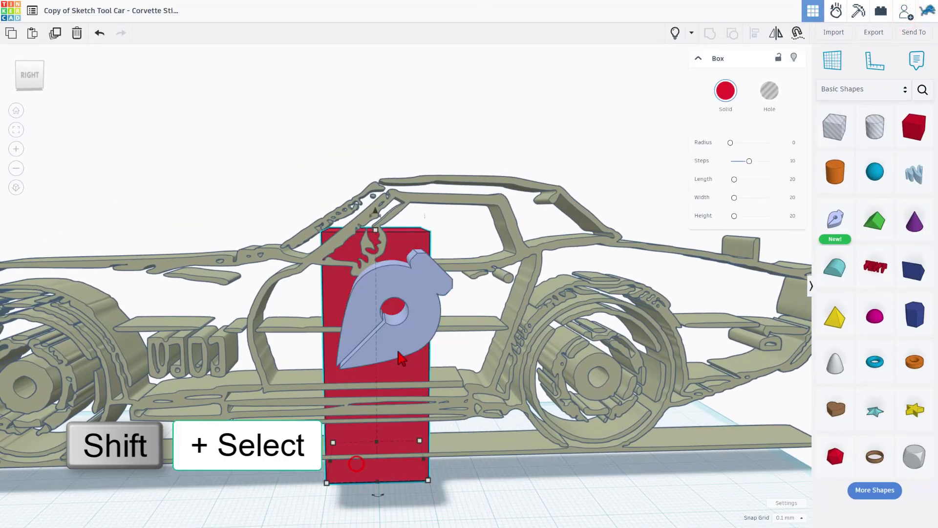
{"action": "left_click", "coordinate": [361, 319], "text": "shift"}
{"action": "key", "text": "l"}
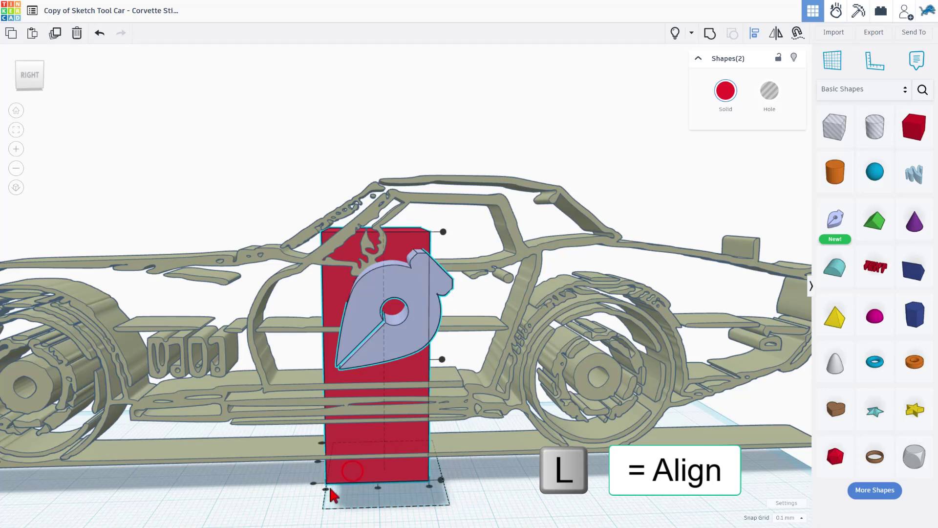
{"action": "left_click", "coordinate": [326, 489]}
Step: Flatten the red box to 1.10 tall
{"action": "right_click_drag", "start_coordinate": [217, 527], "coordinate": [274, 497]}
{"action": "right_click_drag", "start_coordinate": [370, 395], "coordinate": [378, 409]}
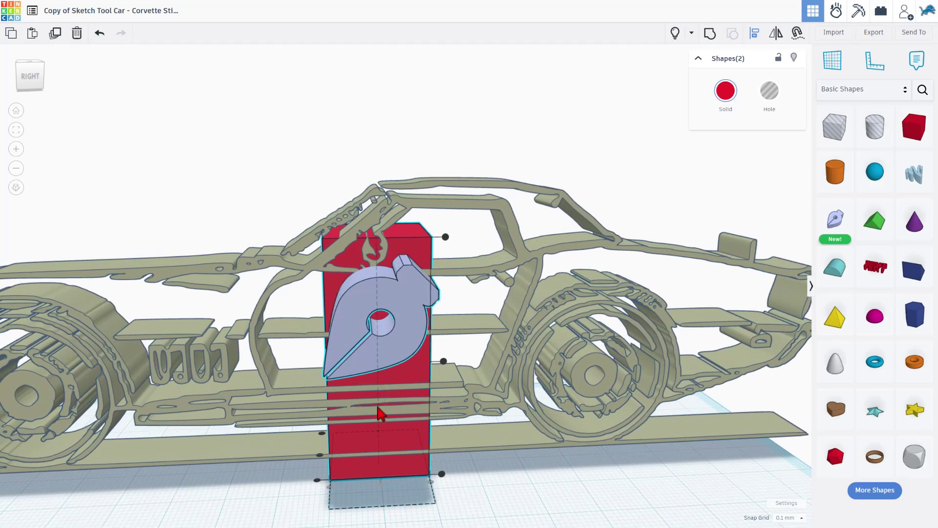
{"action": "left_click", "coordinate": [499, 502]}
{"action": "left_click", "coordinate": [409, 242]}
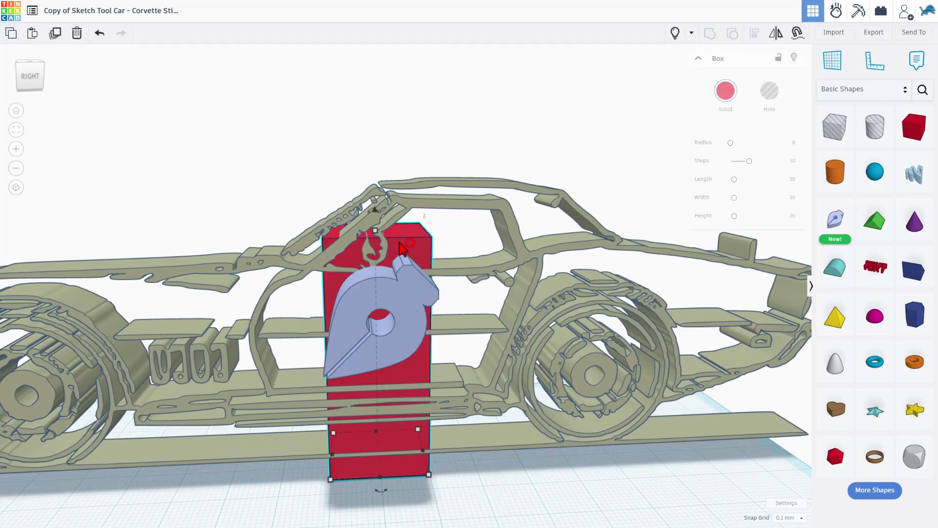
{"action": "left_click_drag", "start_coordinate": [383, 233], "coordinate": [382, 455]}
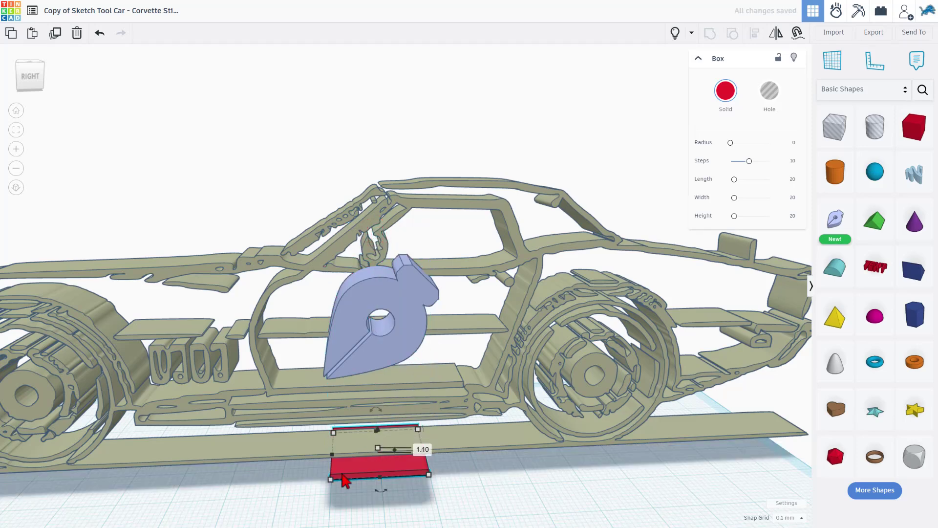
Step: Reopen the blue shape's sketch and draw the straight windscreen edge up to the roof
{"action": "left_click", "coordinate": [370, 318]}
{"action": "left_click", "coordinate": [742, 176]}
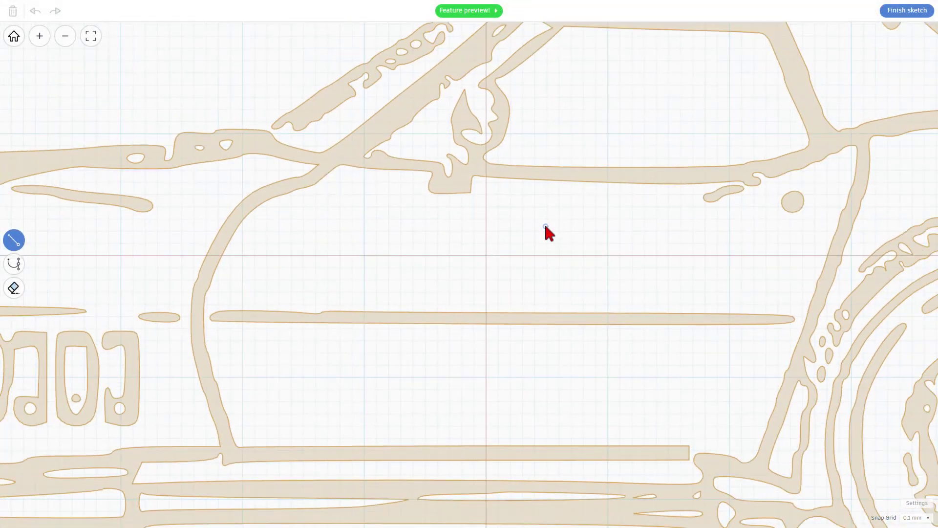
{"action": "scroll", "coordinate": [545, 226], "scroll_direction": "down", "scroll_amount": 2}
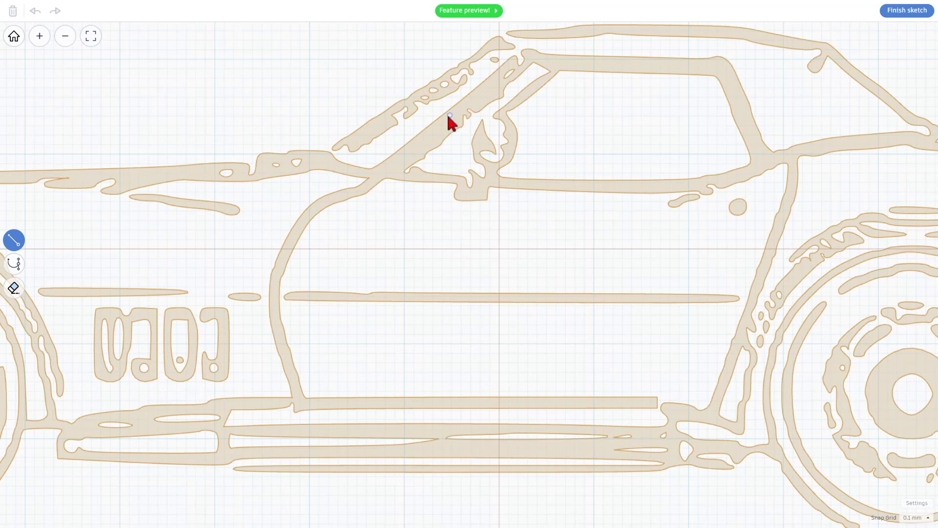
{"action": "left_click", "coordinate": [404, 173]}
{"action": "left_click", "coordinate": [533, 61]}
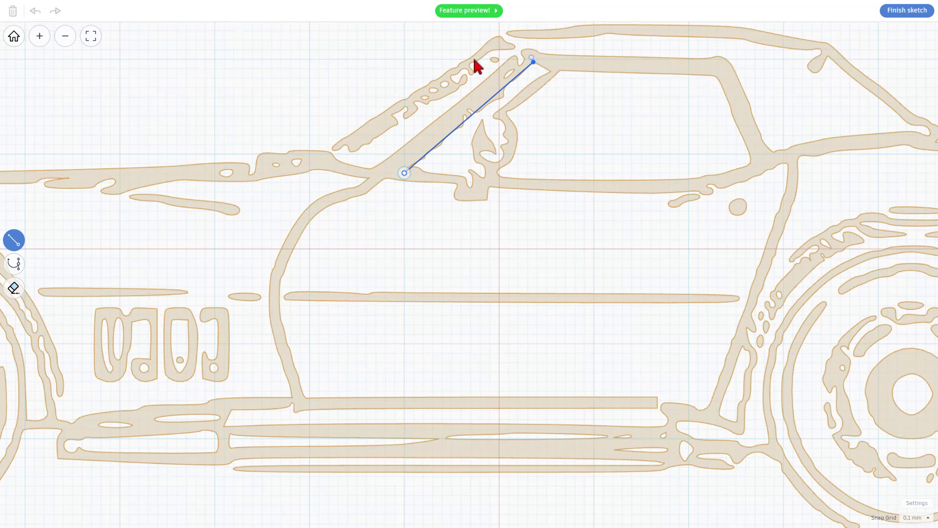
Step: Add curved roof and rear segments, close the window outline, and reshape the rear curve
{"action": "key", "text": "2"}
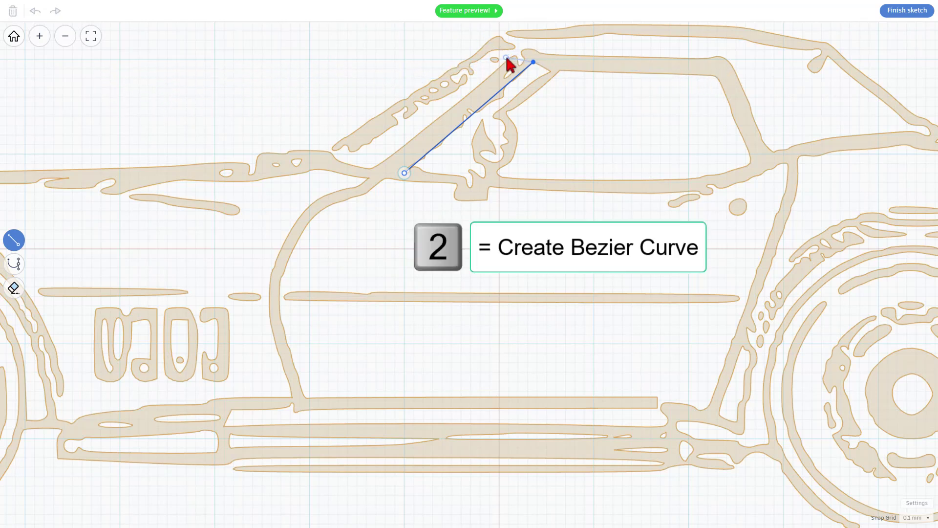
{"action": "key", "text": "2"}
{"action": "left_click_drag", "start_coordinate": [711, 76], "coordinate": [752, 73]}
{"action": "left_click", "coordinate": [751, 162]}
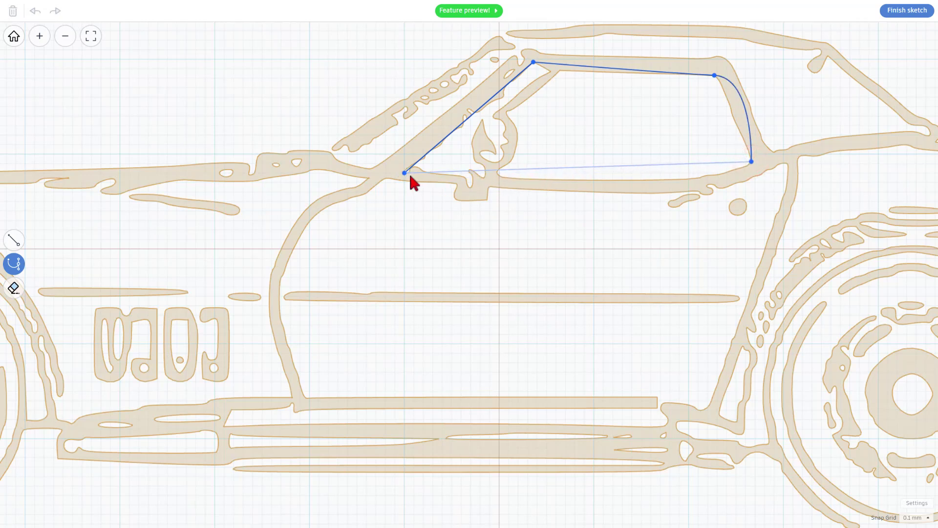
{"action": "left_click_drag", "start_coordinate": [405, 172], "coordinate": [224, 163]}
{"action": "left_click", "coordinate": [752, 162]}
{"action": "mouse_move", "coordinate": [751, 161]}
{"action": "left_mouse_down"}
{"action": "mouse_move", "coordinate": [677, 165]}
{"action": "mouse_move", "coordinate": [616, 199]}
{"action": "mouse_move", "coordinate": [716, 188]}
{"action": "left_mouse_up"}
{"action": "key", "text": "3"}
Step: Make the window's rear edge a straight line fitted to the trace
{"action": "left_click", "coordinate": [763, 123]}
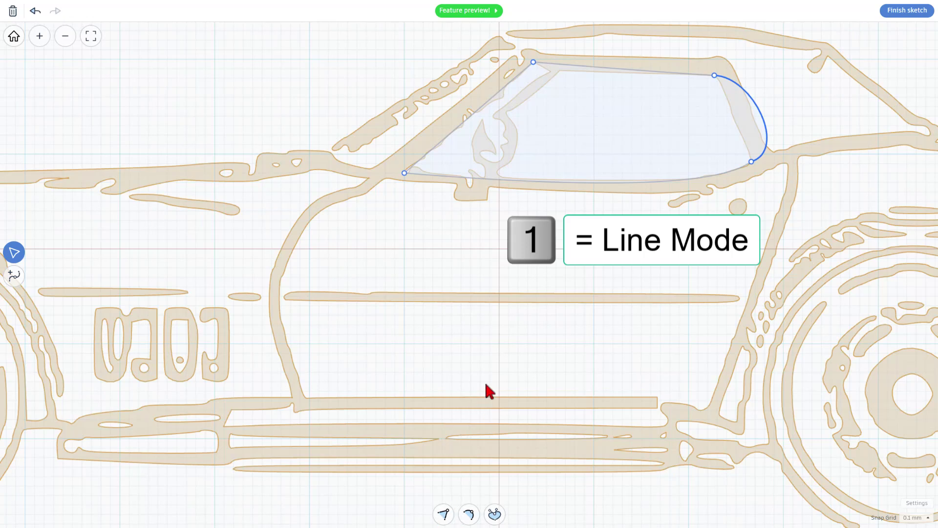
{"action": "key", "text": "1"}
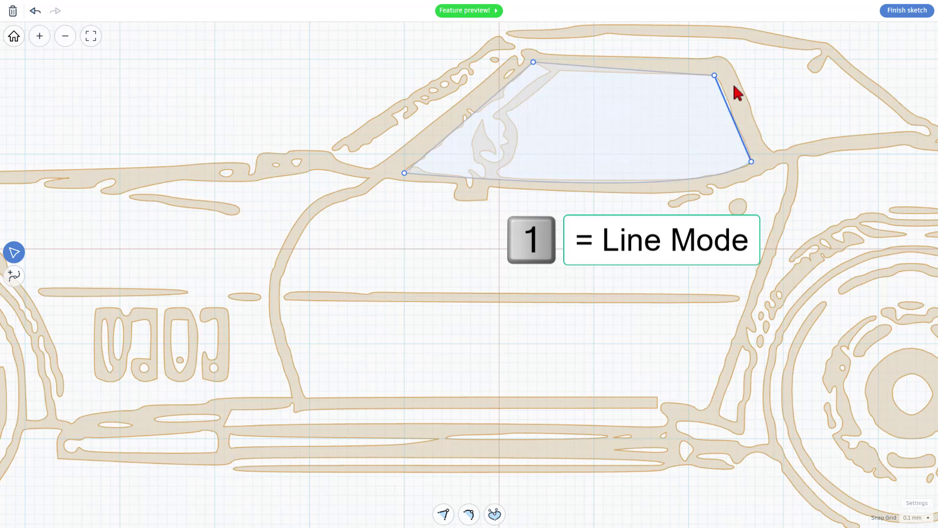
{"action": "scroll", "coordinate": [733, 84], "scroll_direction": "up", "scroll_amount": 2}
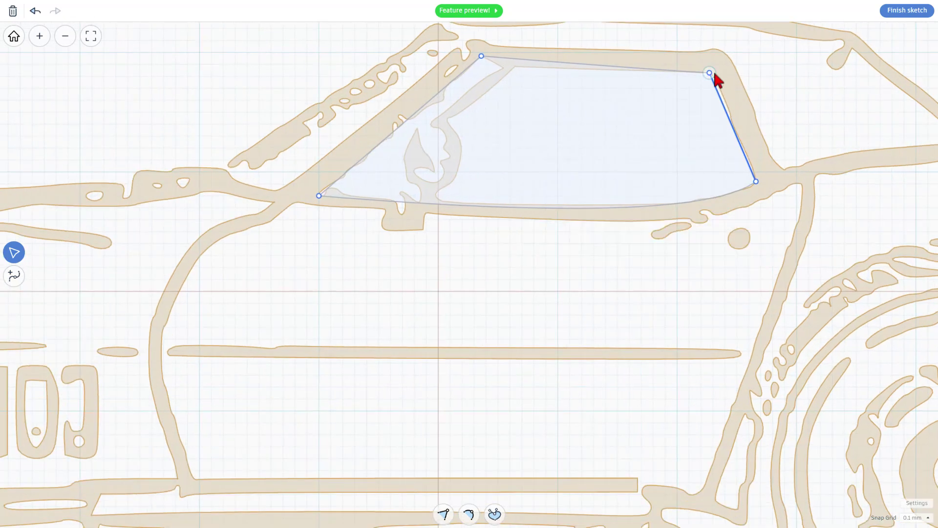
{"action": "left_click_drag", "start_coordinate": [724, 107], "coordinate": [727, 106]}
{"action": "scroll", "coordinate": [532, 148], "scroll_direction": "down", "scroll_amount": 5}
Step: Finish the sketch and stretch the window shape lengthwise to about 69.6 mm
{"action": "left_click", "coordinate": [904, 11]}
{"action": "scroll", "coordinate": [410, 184], "scroll_direction": "down", "scroll_amount": 6}
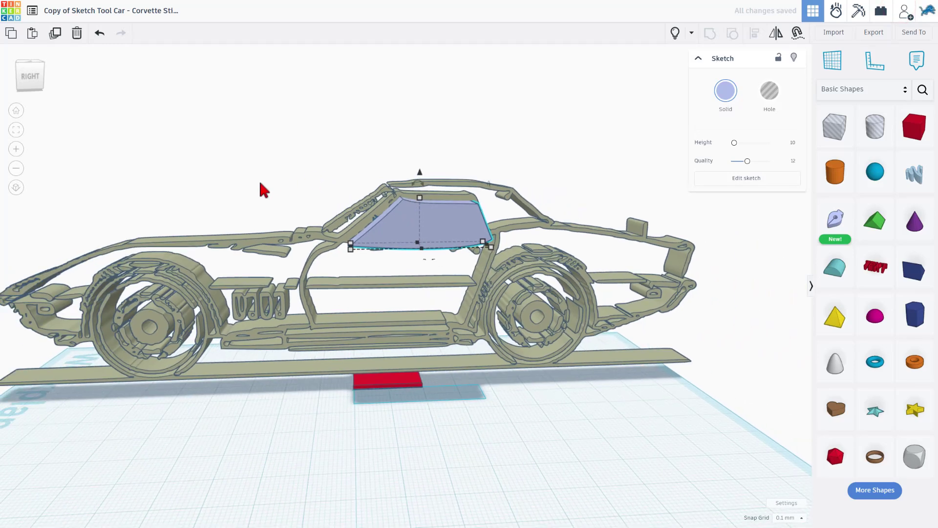
{"action": "right_click_drag", "start_coordinate": [256, 193], "coordinate": [254, 215]}
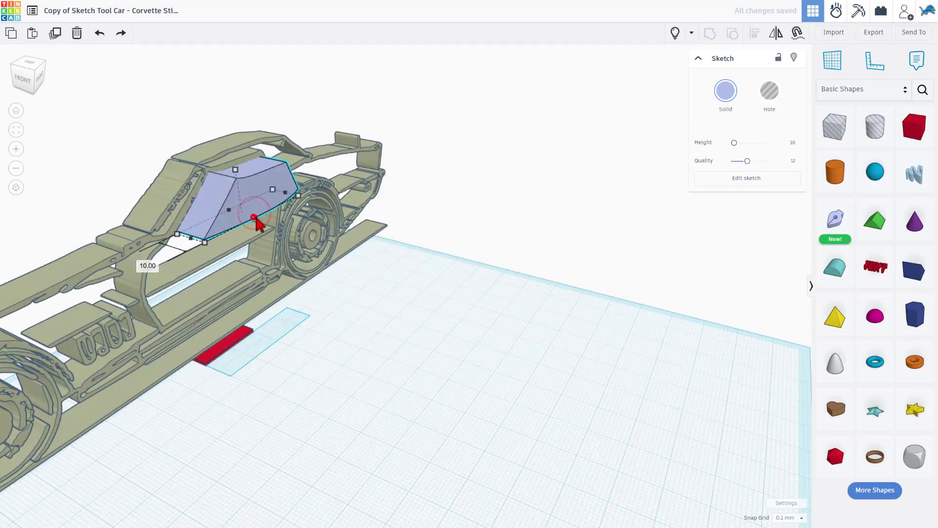
{"action": "left_click_drag", "start_coordinate": [257, 220], "coordinate": [484, 255]}
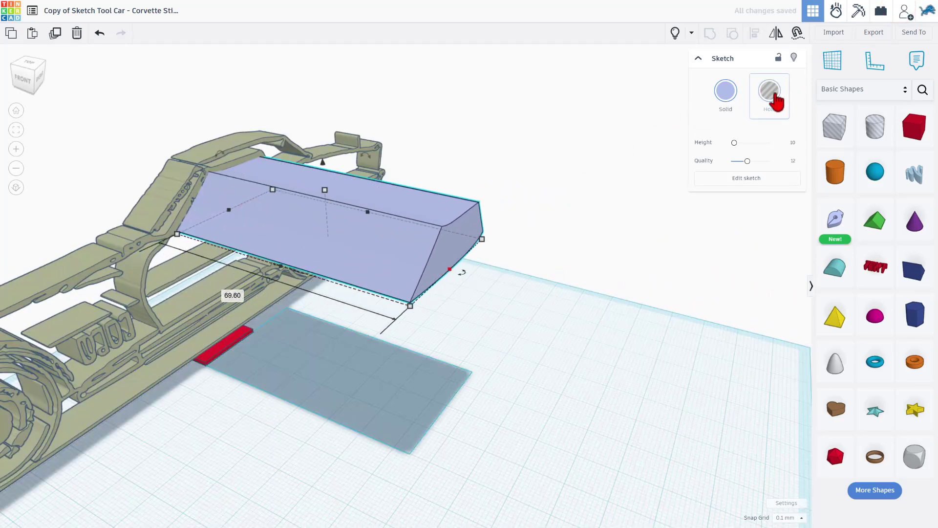
Step: Make the window shape a hole, show all shapes, then hide the door and blue car body
{"action": "left_click", "coordinate": [772, 94]}
{"action": "left_click", "coordinate": [675, 33]}
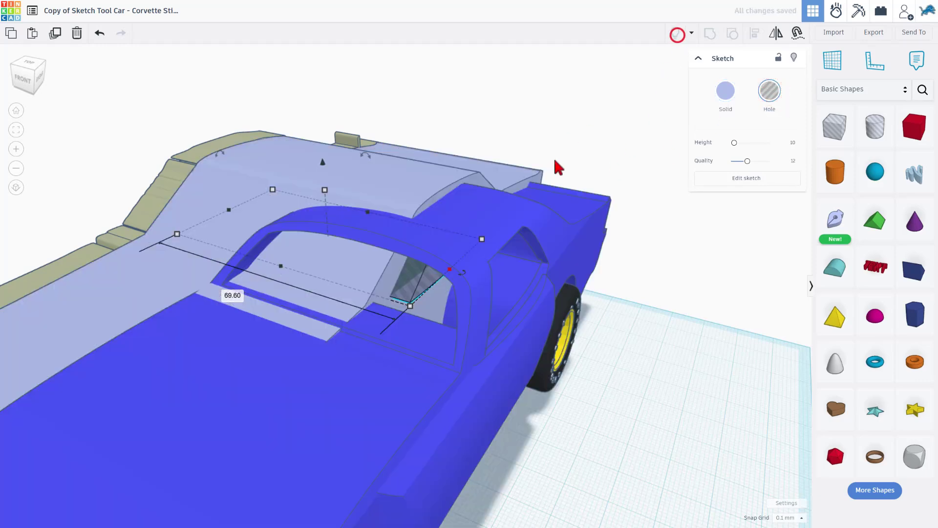
{"action": "right_click_drag", "start_coordinate": [647, 306], "coordinate": [441, 389]}
{"action": "left_click", "coordinate": [438, 383]}
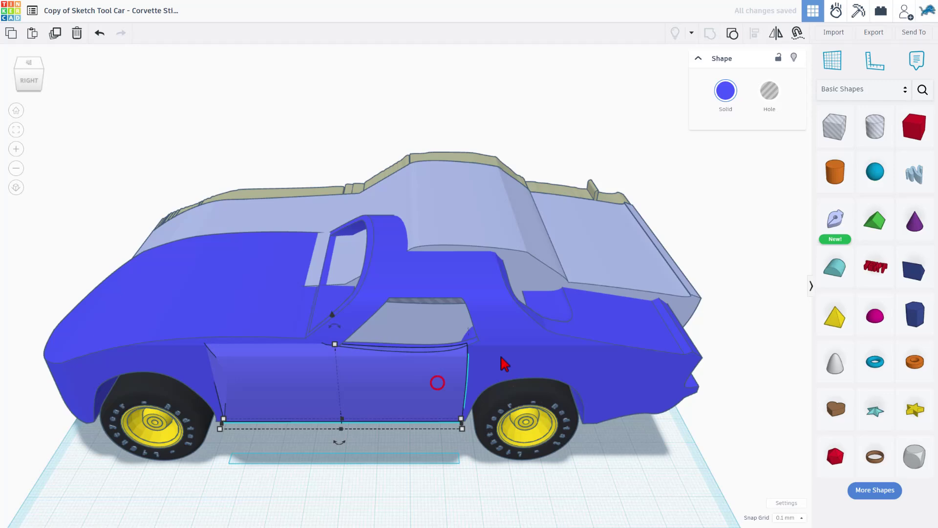
{"action": "left_click", "coordinate": [547, 355], "text": "shift"}
{"action": "left_click", "coordinate": [791, 60]}
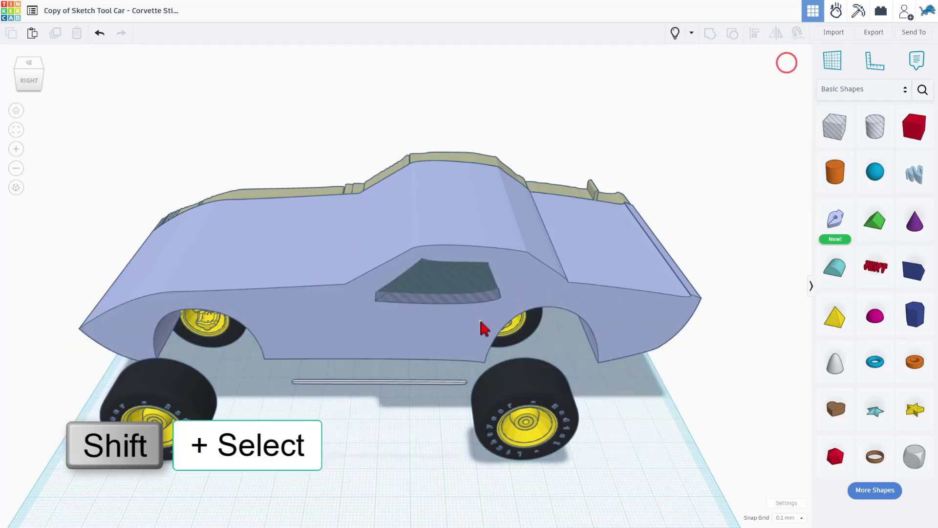
Step: Group the window hole with the traced car body using Ctrl+G
{"action": "mouse_move", "coordinate": [480, 321]}
{"action": "right_mouse_down"}
{"action": "mouse_move", "coordinate": [532, 274]}
{"action": "mouse_move", "coordinate": [439, 288]}
{"action": "mouse_move", "coordinate": [476, 310]}
{"action": "right_mouse_up"}
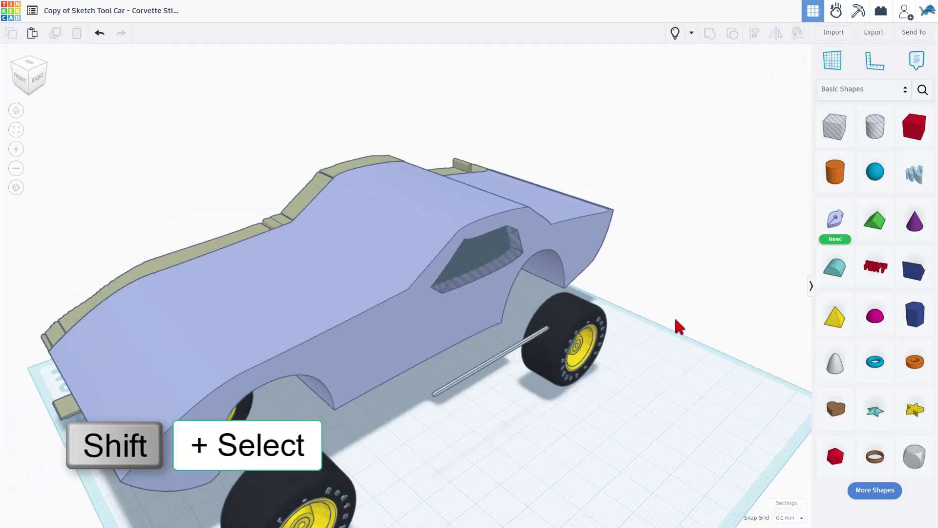
{"action": "right_click_drag", "start_coordinate": [680, 326], "coordinate": [541, 299]}
{"action": "left_click", "coordinate": [479, 264]}
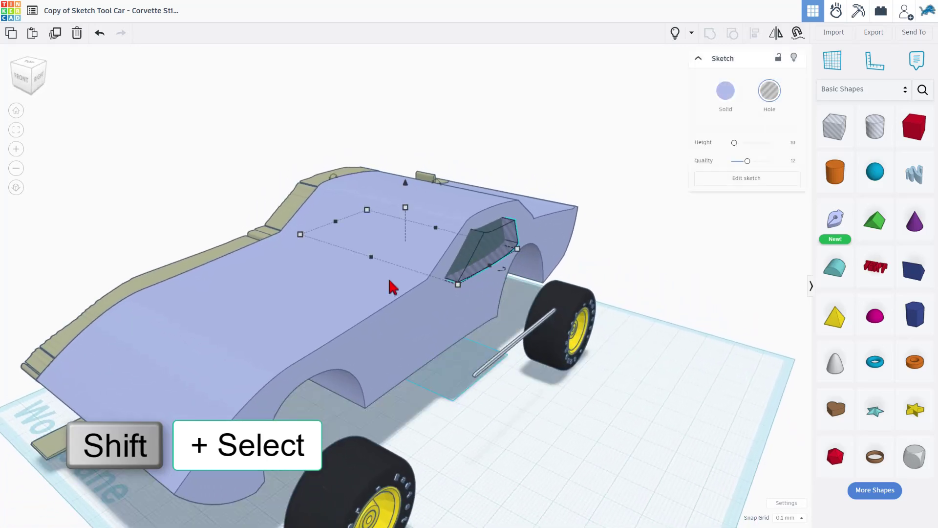
{"action": "left_click", "coordinate": [366, 276], "text": "shift"}
{"action": "key", "text": "ctrl+g"}
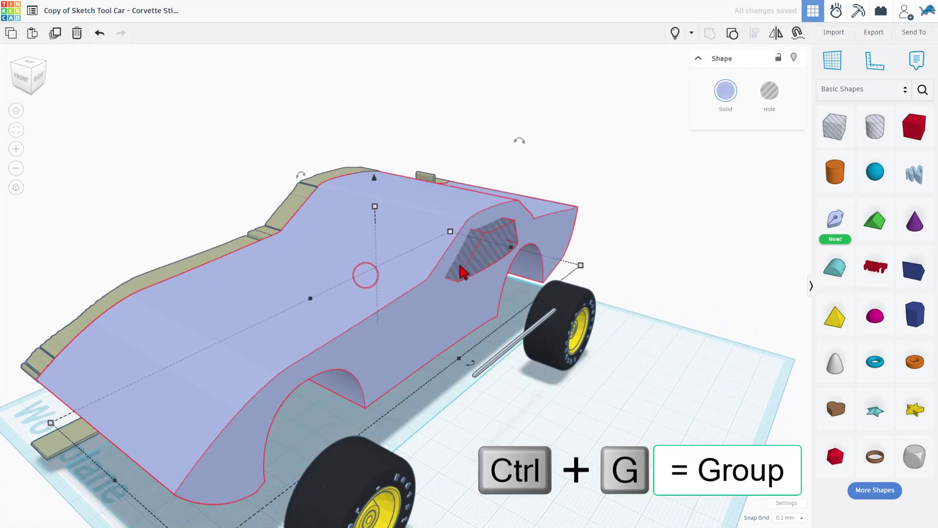
Step: Orbit around the grouped Corvette to inspect its window openings above the wheeled chassis
{"action": "right_click_drag", "start_coordinate": [597, 266], "coordinate": [340, 291]}
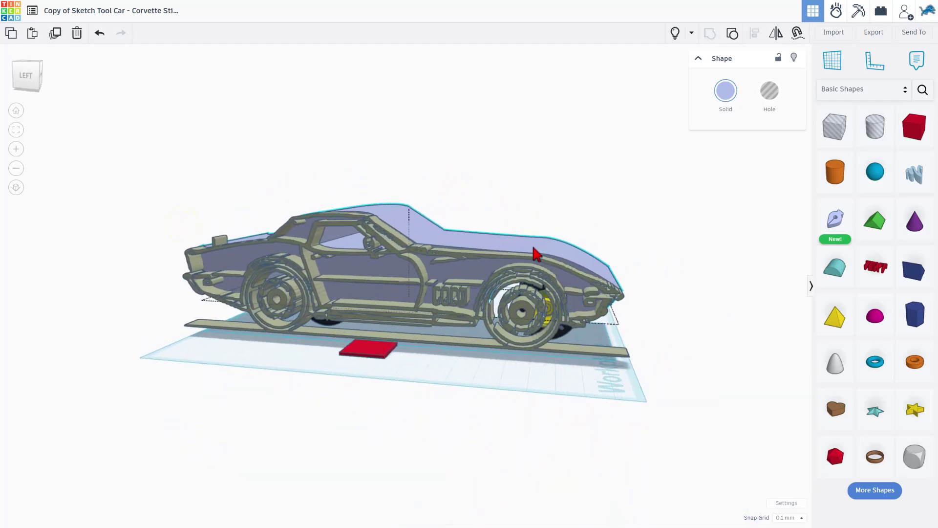
{"action": "right_click_drag", "start_coordinate": [531, 255], "coordinate": [201, 273]}
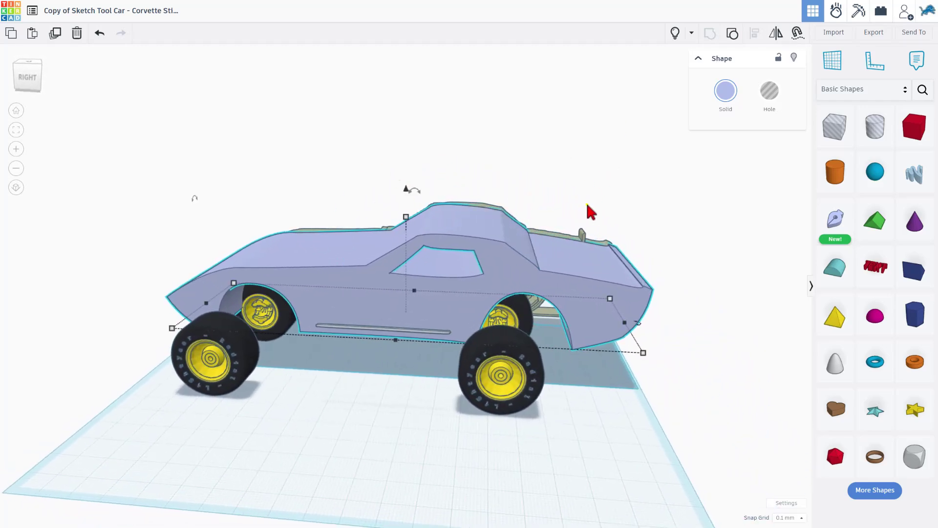
{"action": "mouse_move", "coordinate": [599, 205]}
{"action": "right_mouse_down"}
{"action": "mouse_move", "coordinate": [612, 181]}
{"action": "mouse_move", "coordinate": [559, 193]}
{"action": "mouse_move", "coordinate": [595, 201]}
{"action": "mouse_move", "coordinate": [594, 187]}
{"action": "mouse_move", "coordinate": [601, 195]}
{"action": "mouse_move", "coordinate": [580, 204]}
{"action": "mouse_move", "coordinate": [585, 211]}
{"action": "right_mouse_up"}
{"action": "mouse_move", "coordinate": [116, 153]}
{"action": "right_mouse_down"}
{"action": "mouse_move", "coordinate": [256, 172]}
{"action": "mouse_move", "coordinate": [188, 148]}
{"action": "mouse_move", "coordinate": [92, 151]}
{"action": "mouse_move", "coordinate": [92, 163]}
{"action": "mouse_move", "coordinate": [197, 170]}
{"action": "mouse_move", "coordinate": [126, 165]}
{"action": "right_mouse_up"}
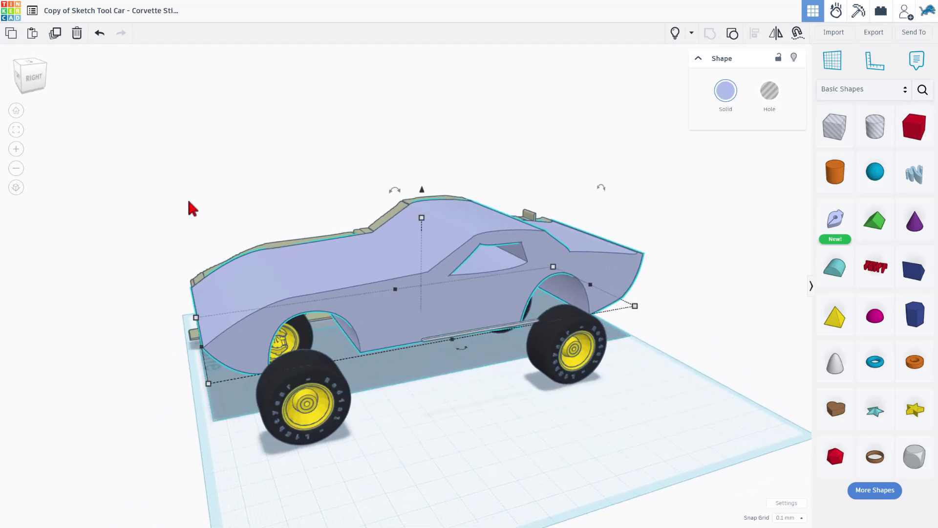
{"action": "right_click_drag", "start_coordinate": [507, 372], "coordinate": [498, 367]}
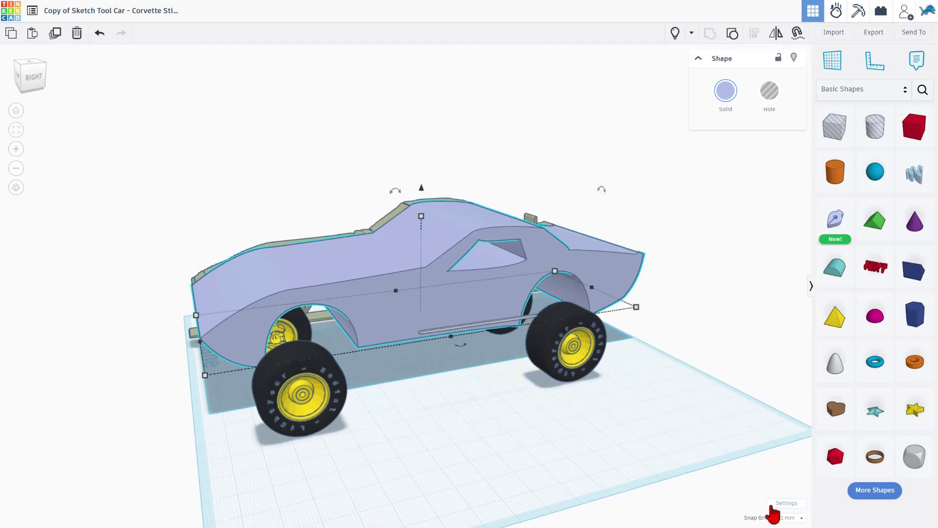
Step: Set the workspace background to the light tan preset and view the car side-on
{"action": "left_click", "coordinate": [786, 503]}
{"action": "left_click", "coordinate": [554, 166]}
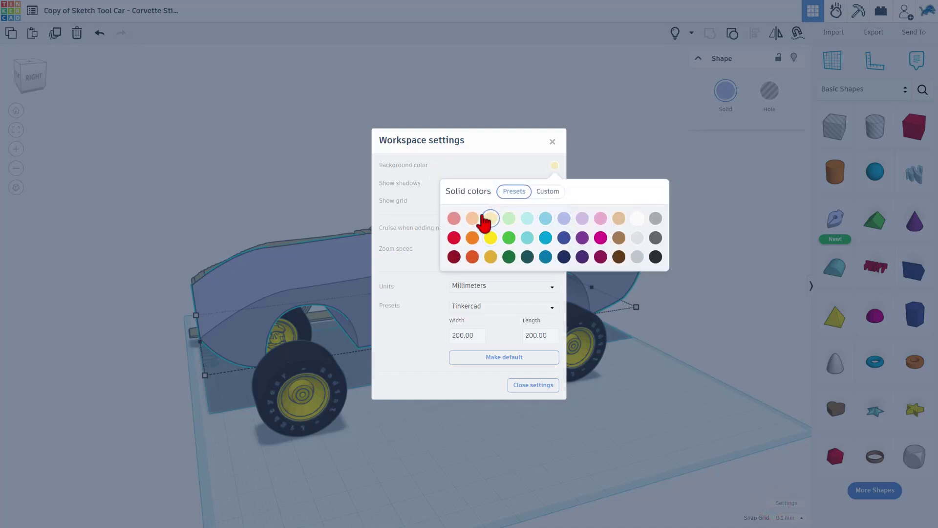
{"action": "left_click", "coordinate": [482, 163]}
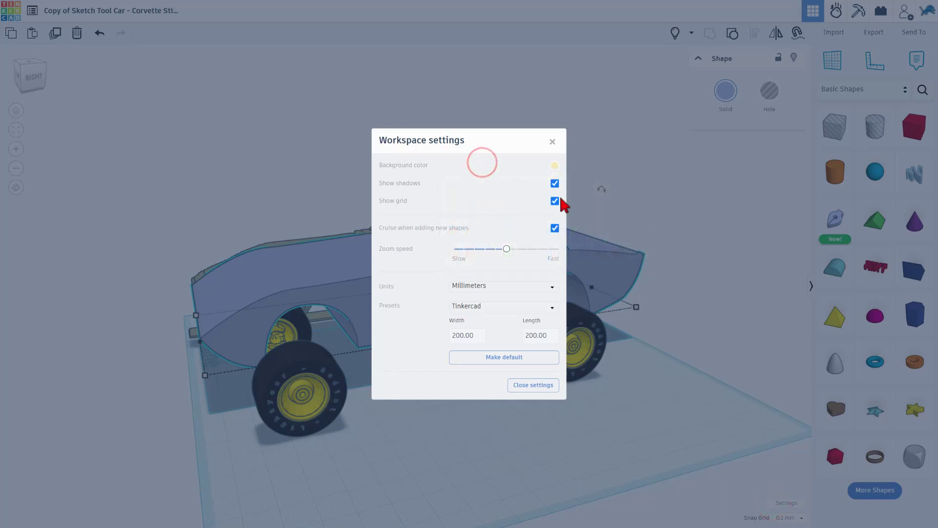
{"action": "left_click", "coordinate": [592, 142]}
{"action": "right_click_drag", "start_coordinate": [607, 195], "coordinate": [467, 237]}
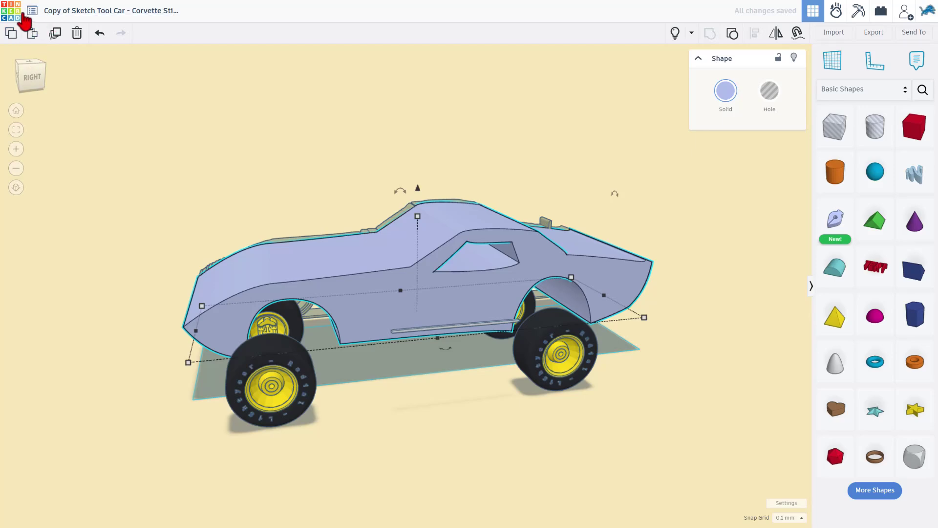
Step: Open the Corvette design's Properties from the designs dashboard
{"action": "left_click", "coordinate": [9, 19]}
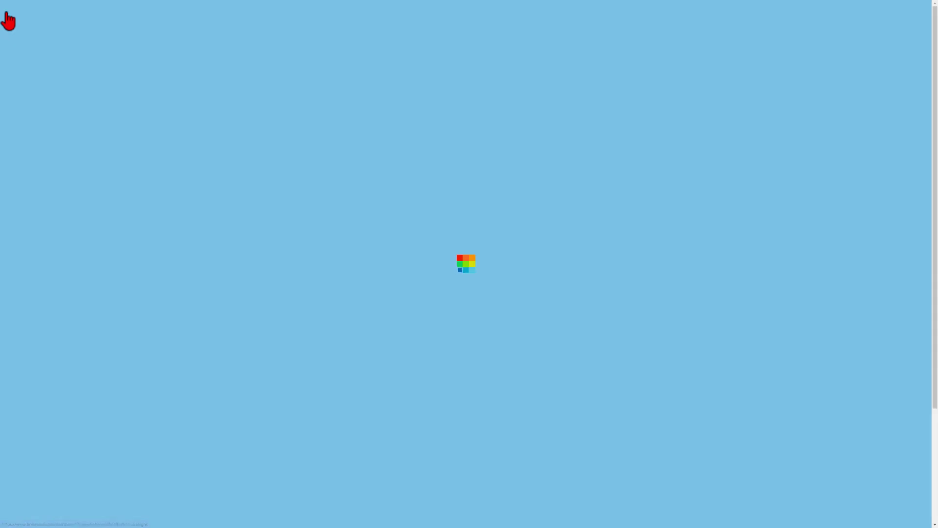
{"action": "left_click", "coordinate": [236, 114]}
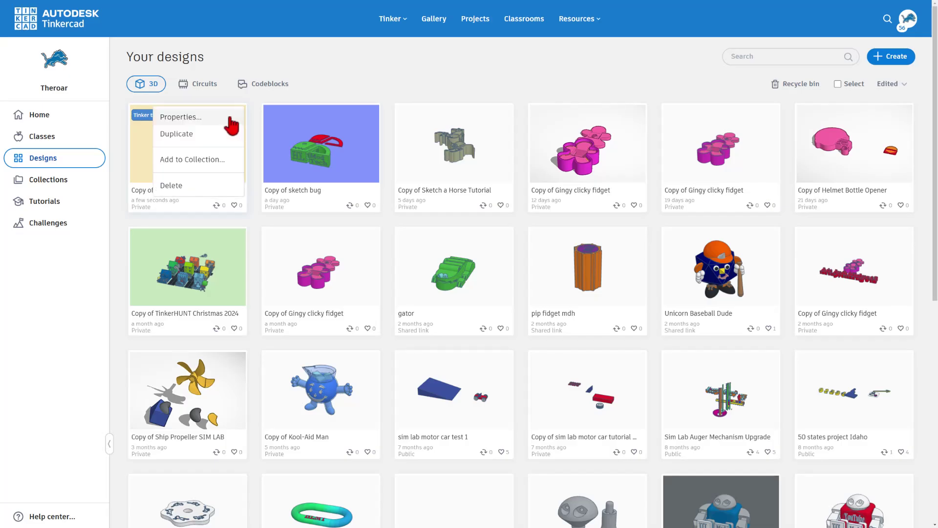
{"action": "left_click", "coordinate": [180, 117]}
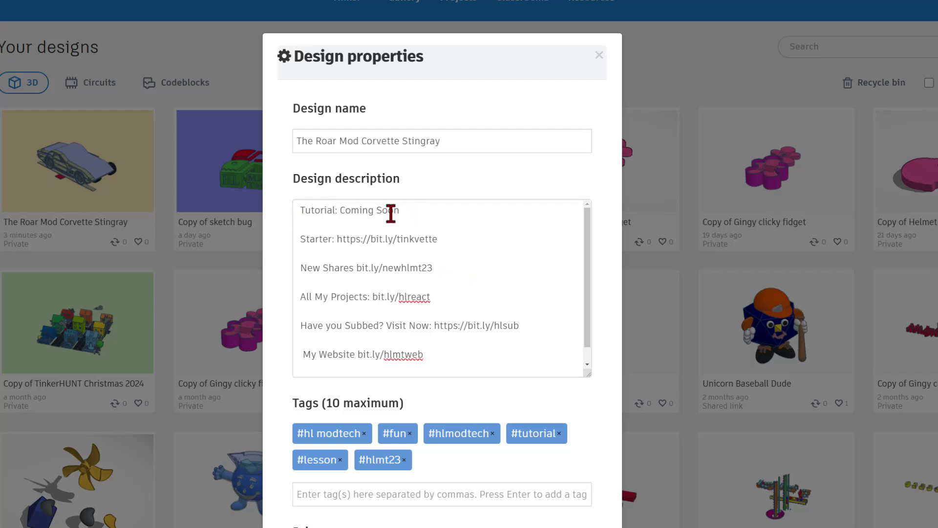
{"action": "scroll", "coordinate": [514, 277], "scroll_direction": "down", "scroll_amount": 1}
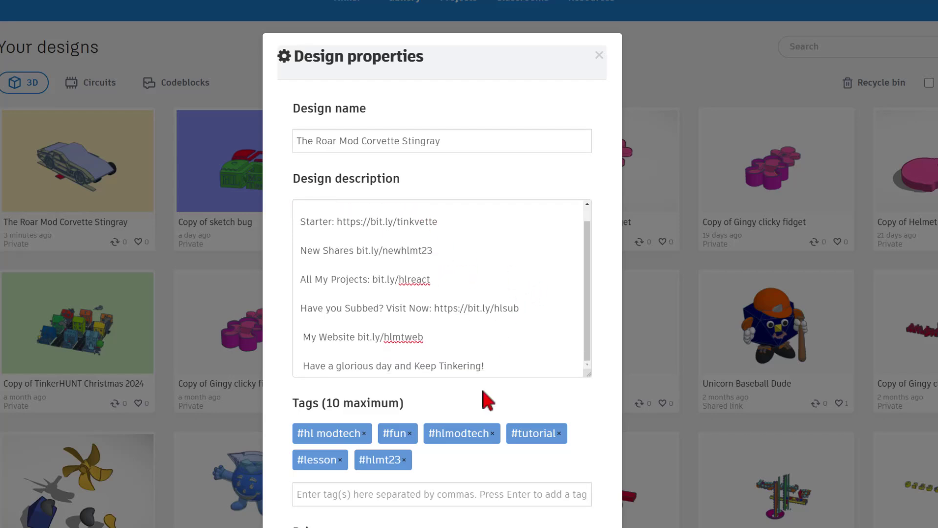
{"action": "scroll", "coordinate": [450, 451], "scroll_direction": "down", "scroll_amount": 3}
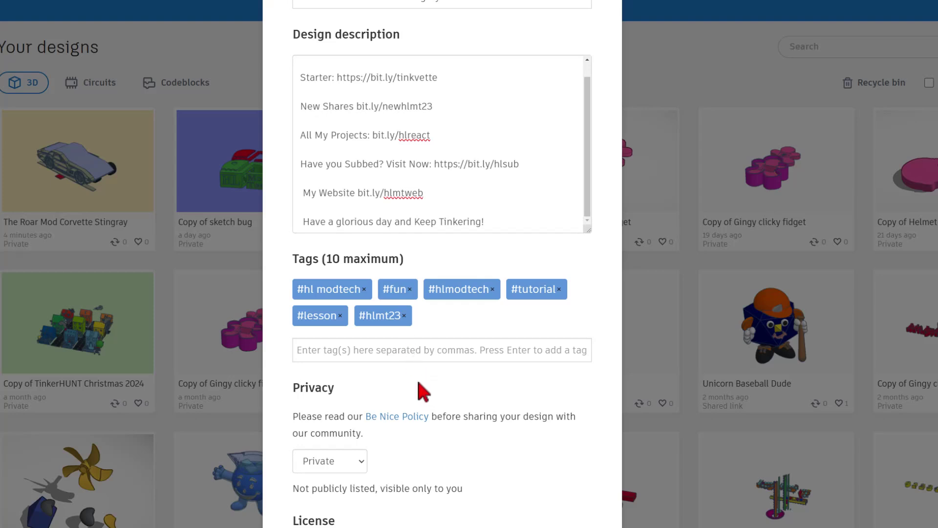
{"action": "scroll", "coordinate": [416, 379], "scroll_direction": "down", "scroll_amount": 2}
Step: Set Privacy to Public and License to Attribution-NoDerivs 3.0, then save changes
{"action": "left_click", "coordinate": [343, 365]}
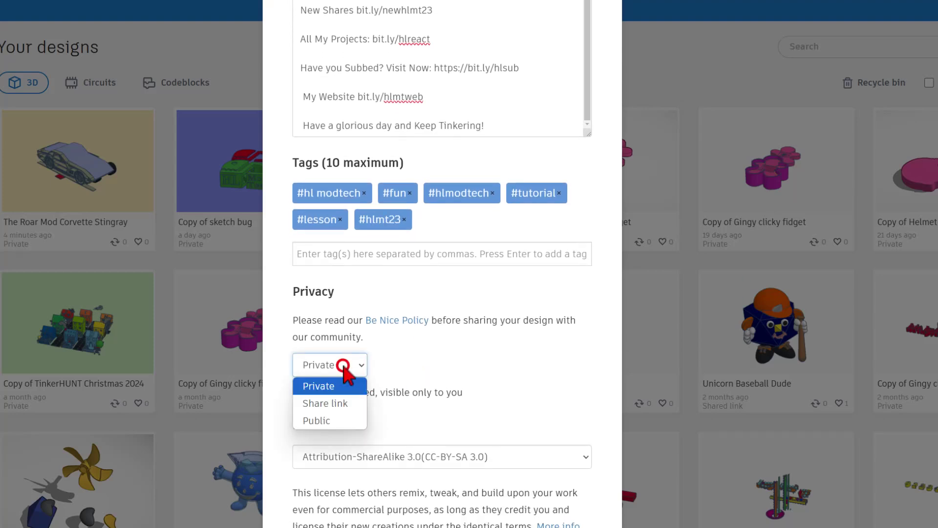
{"action": "left_click", "coordinate": [319, 420]}
{"action": "scroll", "coordinate": [432, 376], "scroll_direction": "down", "scroll_amount": 1}
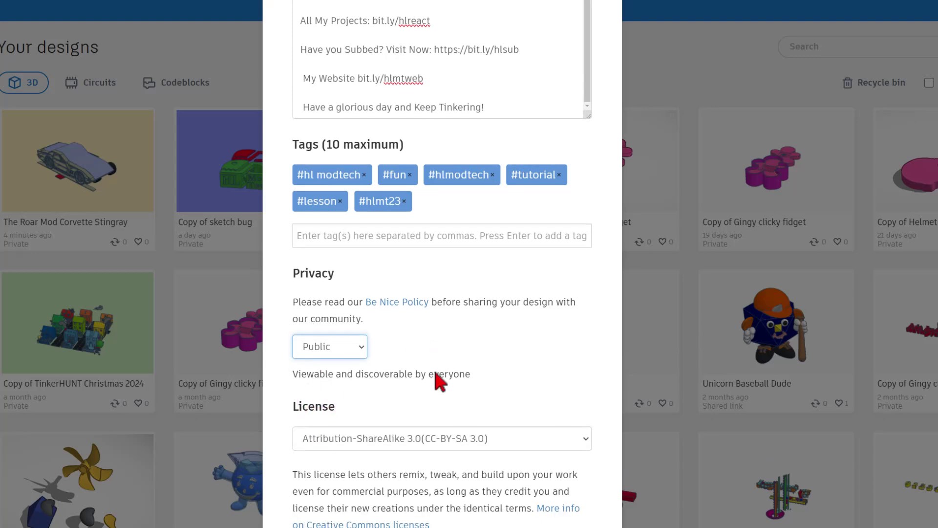
{"action": "scroll", "coordinate": [434, 376], "scroll_direction": "down", "scroll_amount": 2}
{"action": "left_click", "coordinate": [377, 380]}
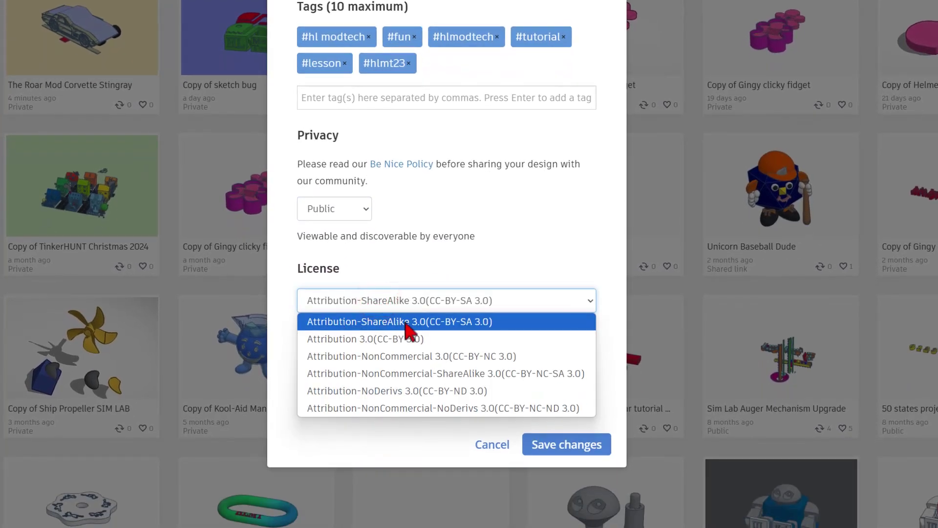
{"action": "left_click", "coordinate": [402, 391]}
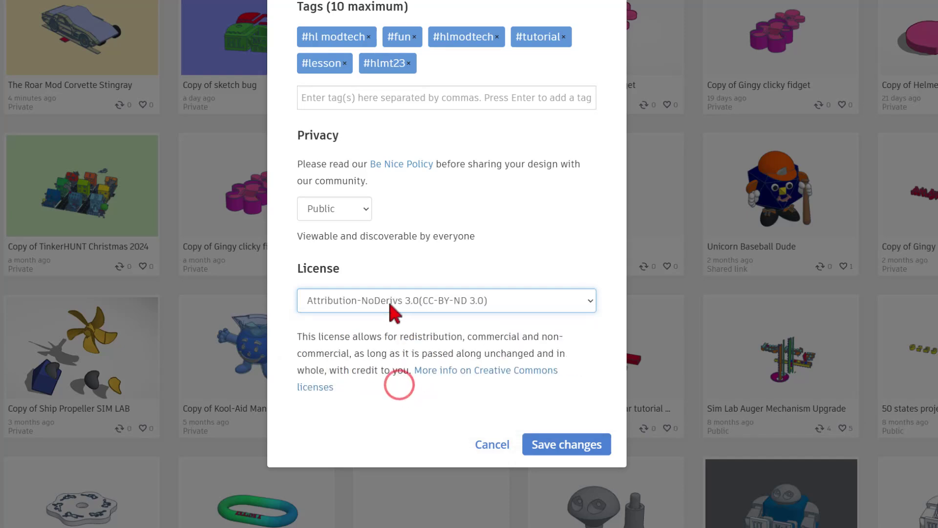
{"action": "left_click", "coordinate": [544, 445]}
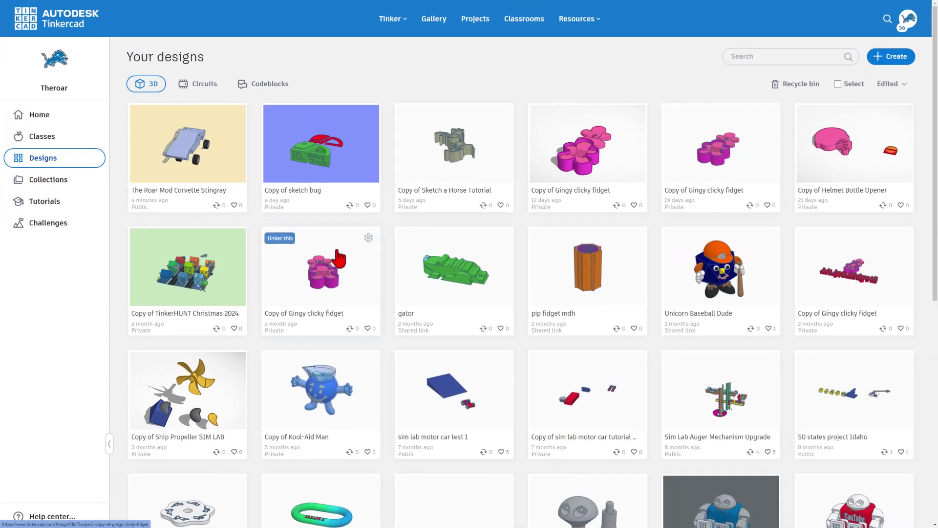
Step: Search the community gallery for hlmt23
{"action": "left_click", "coordinate": [432, 19]}
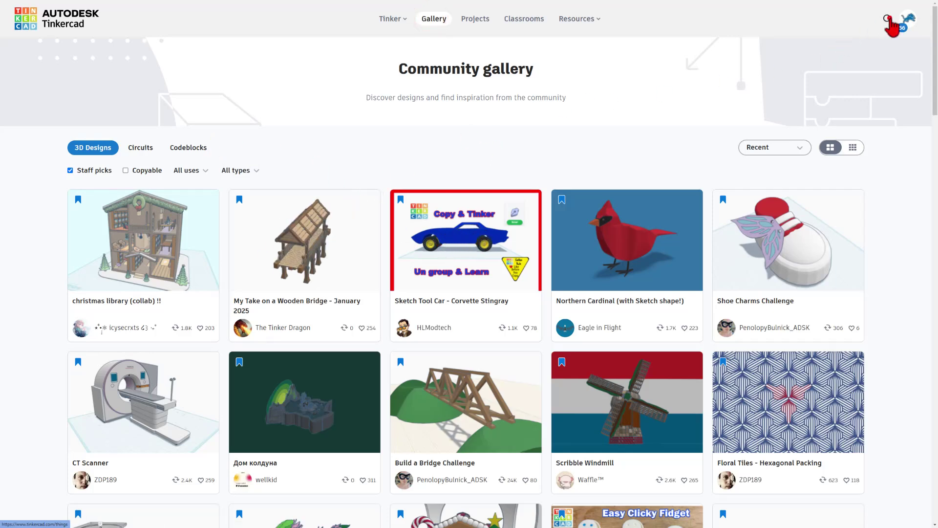
{"action": "left_click", "coordinate": [888, 19]}
{"action": "left_click", "coordinate": [576, 18]}
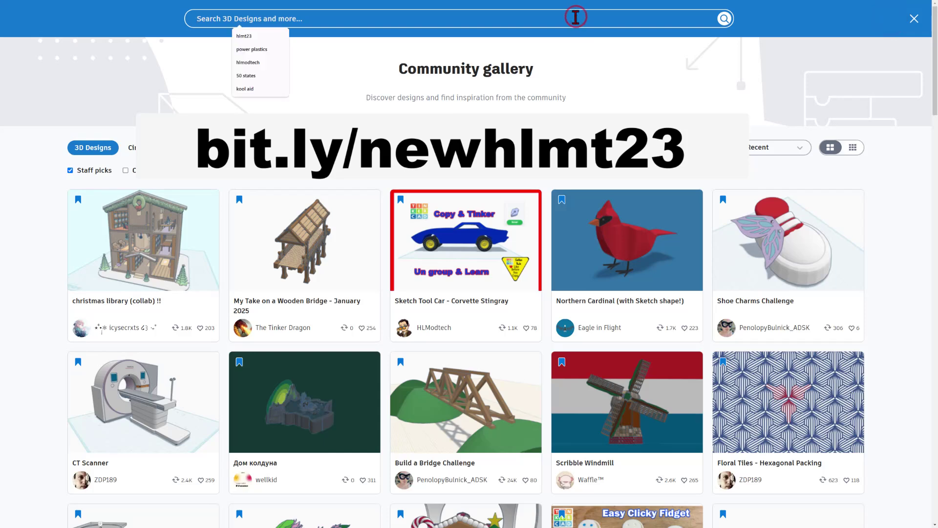
{"action": "type", "text": "hlmt23"}
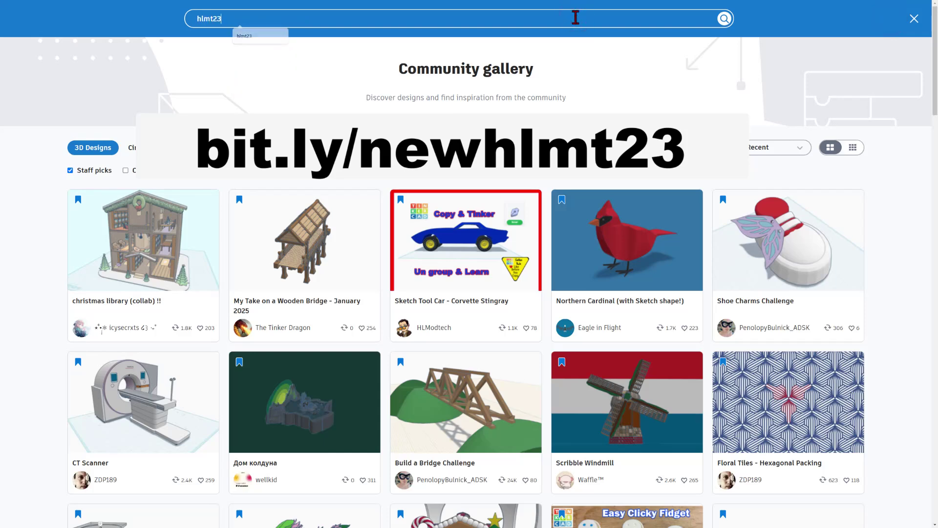
{"action": "key", "text": "Return"}
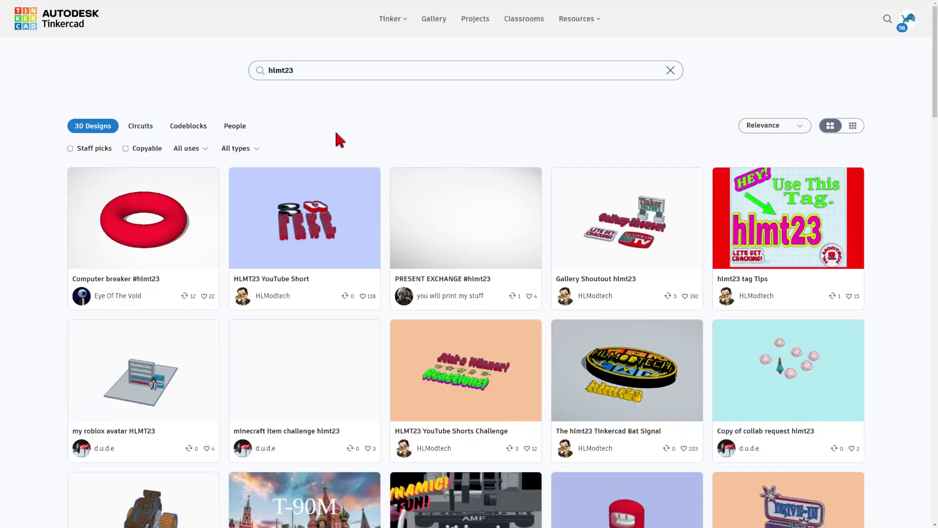
Step: Sort the results by Recent and open The Roar Mod Corvette Stingray card
{"action": "left_click", "coordinate": [765, 128]}
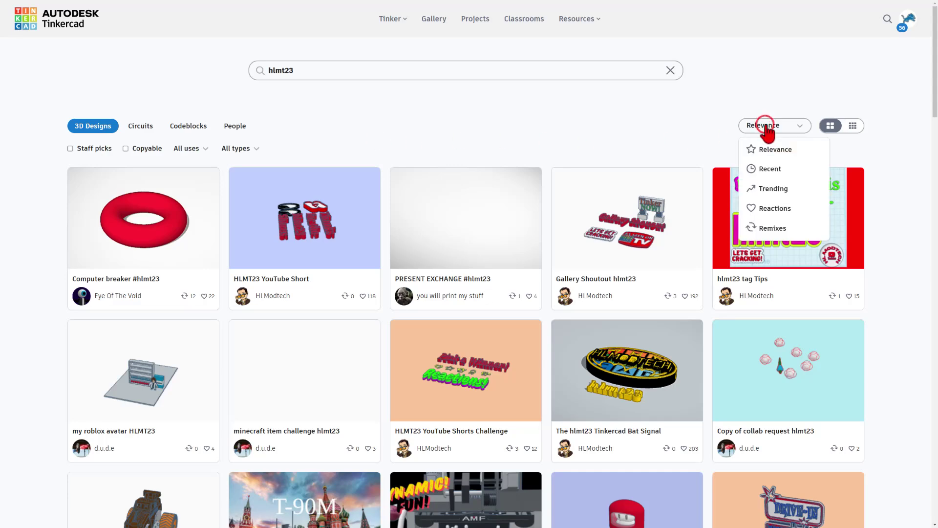
{"action": "left_click", "coordinate": [767, 171]}
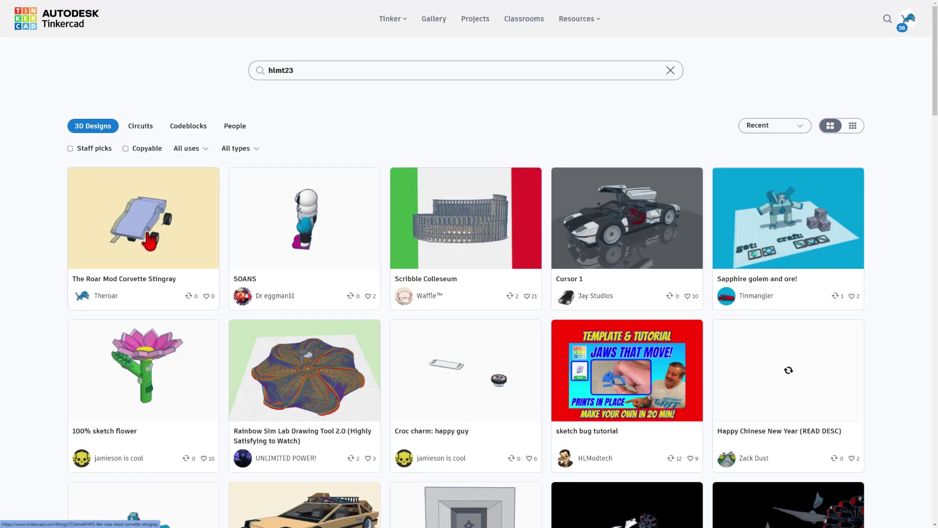
{"action": "left_click", "coordinate": [149, 241]}
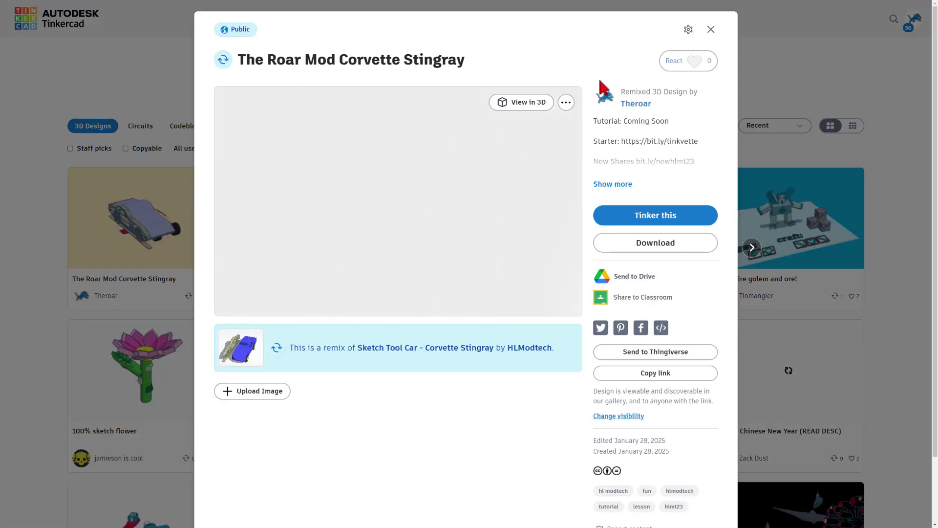
{"action": "left_click", "coordinate": [674, 61]}
{"action": "left_click", "coordinate": [550, 59]}
Step: Give the 100% sketch flower design an Awesome A+ reaction, making 11 reactions, and view it in 3D
{"action": "key", "text": "Escape"}
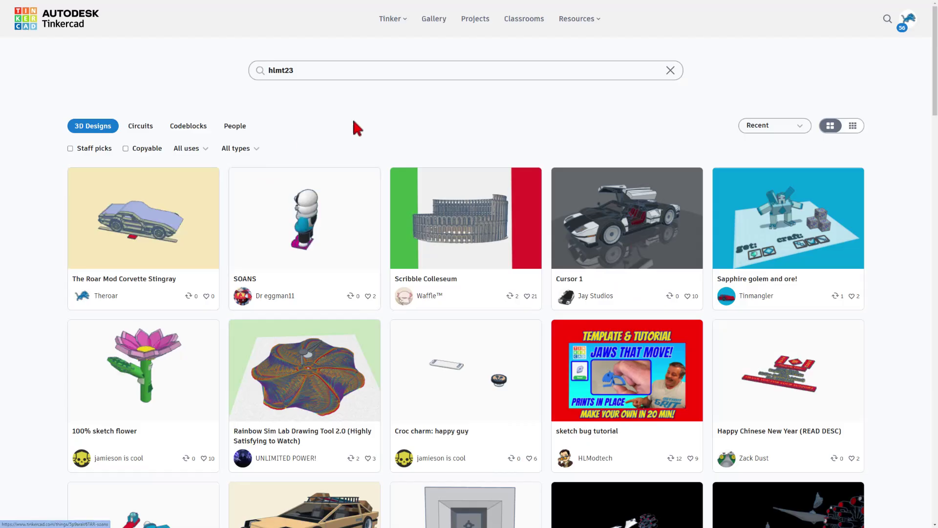
{"action": "scroll", "coordinate": [216, 235], "scroll_direction": "down", "scroll_amount": 2}
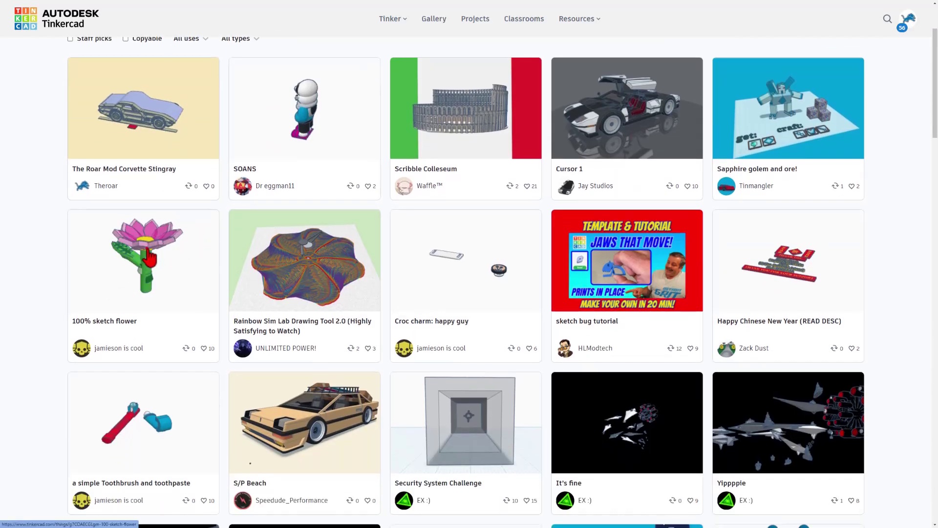
{"action": "left_click", "coordinate": [216, 234]}
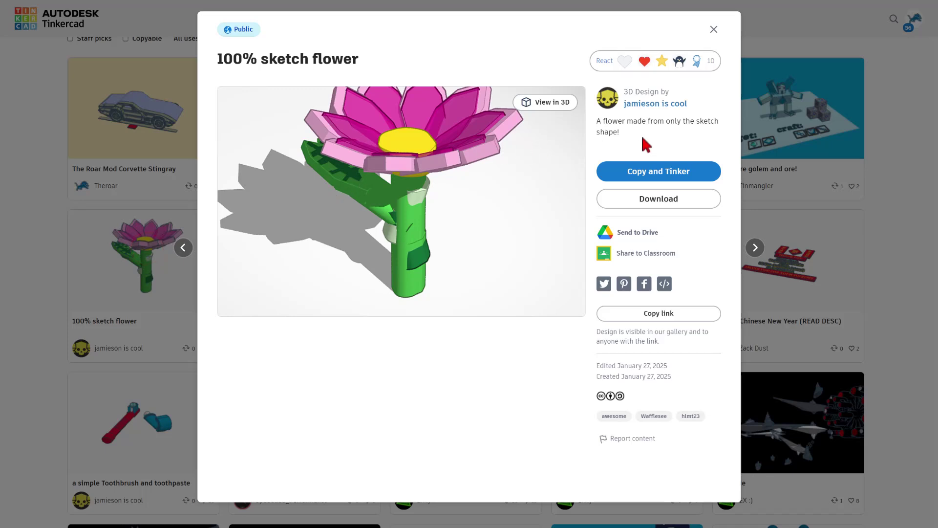
{"action": "left_click", "coordinate": [660, 63]}
{"action": "left_click", "coordinate": [658, 110]}
{"action": "left_click", "coordinate": [540, 103]}
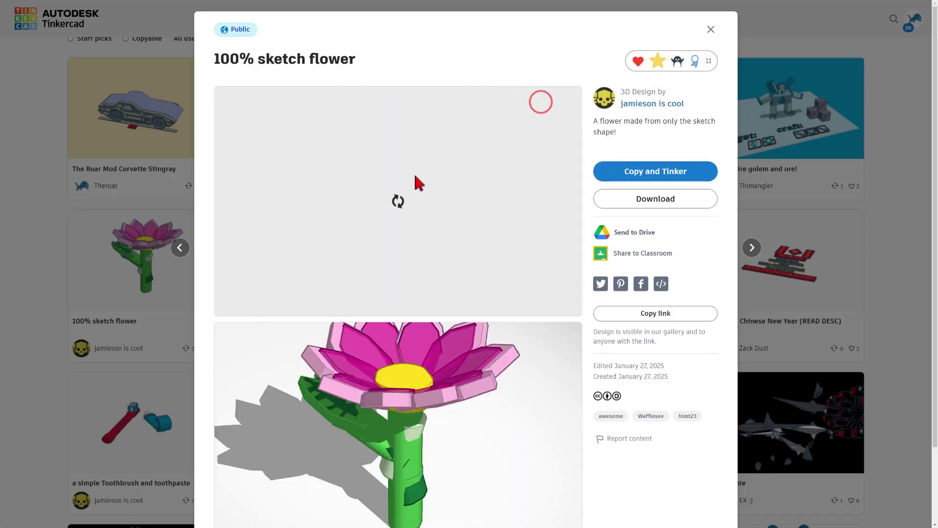